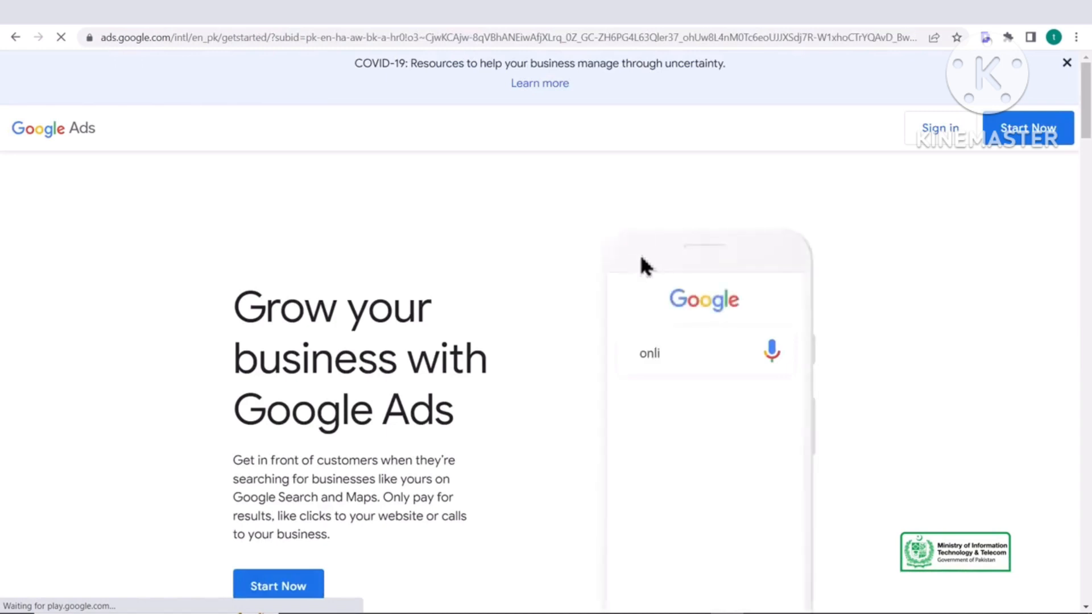
Start a new Google Ads campaign and submit the business name.
{"action": "left_click", "coordinate": [1031, 139]}
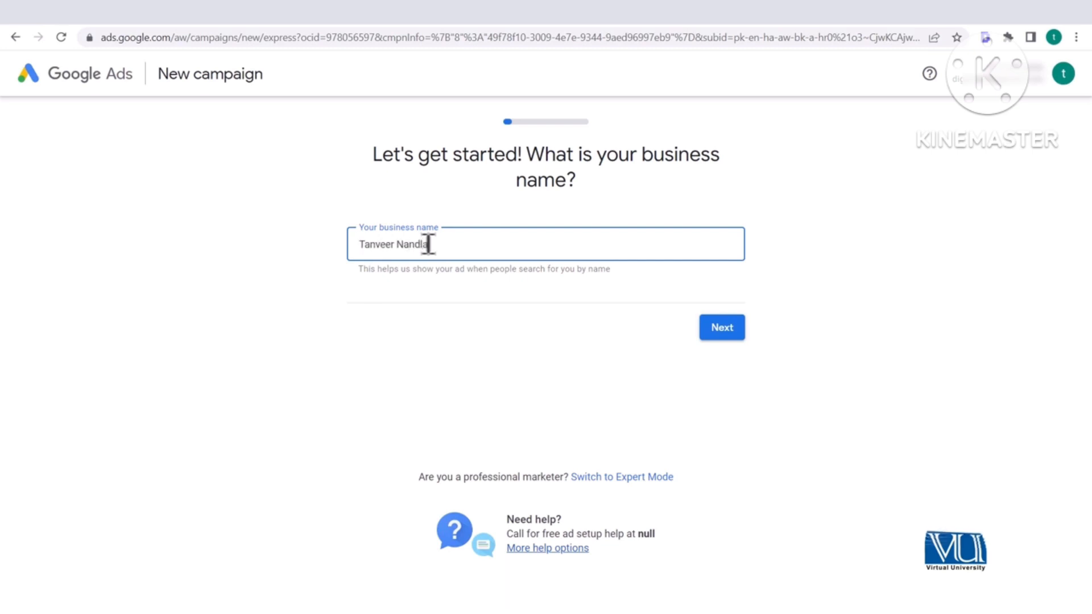
{"action": "left_click", "coordinate": [727, 334]}
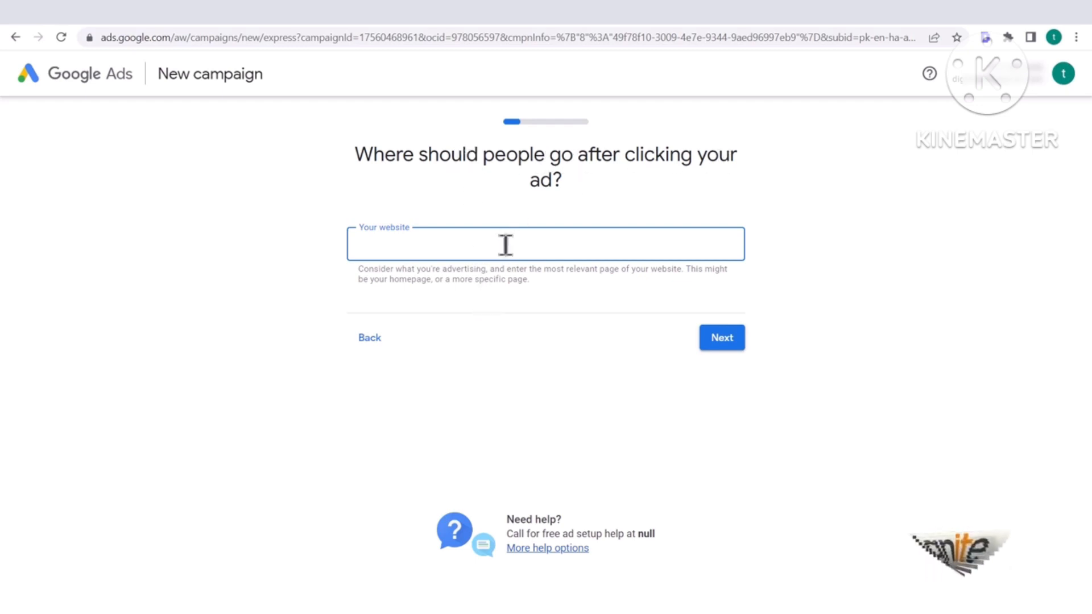
{"action": "type", "text": "htt"}
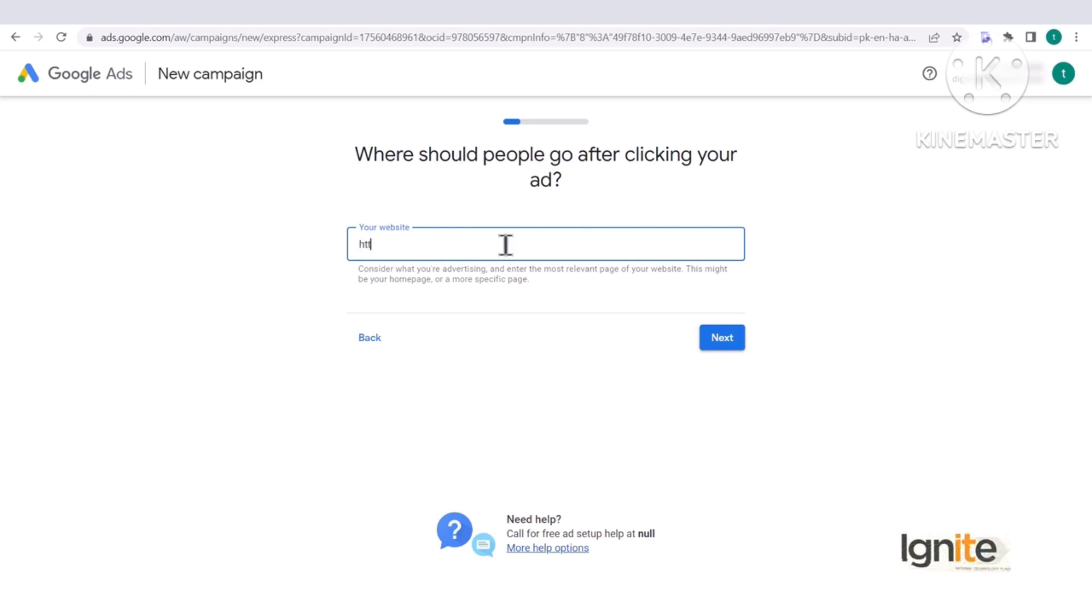
{"action": "type", "text": "ps://digifishing.com"}
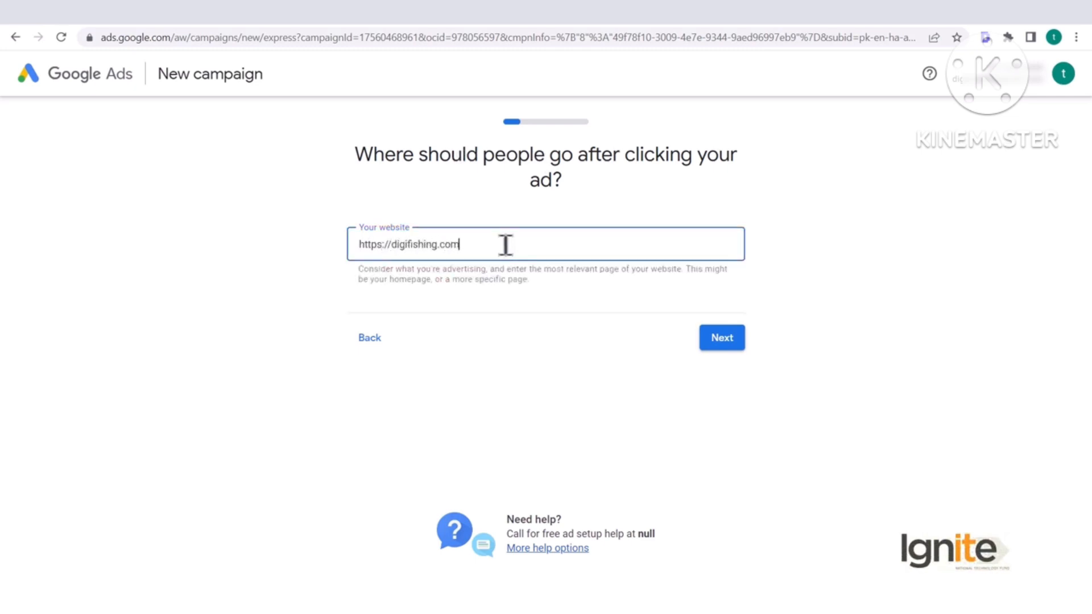
{"action": "left_click", "coordinate": [727, 341]}
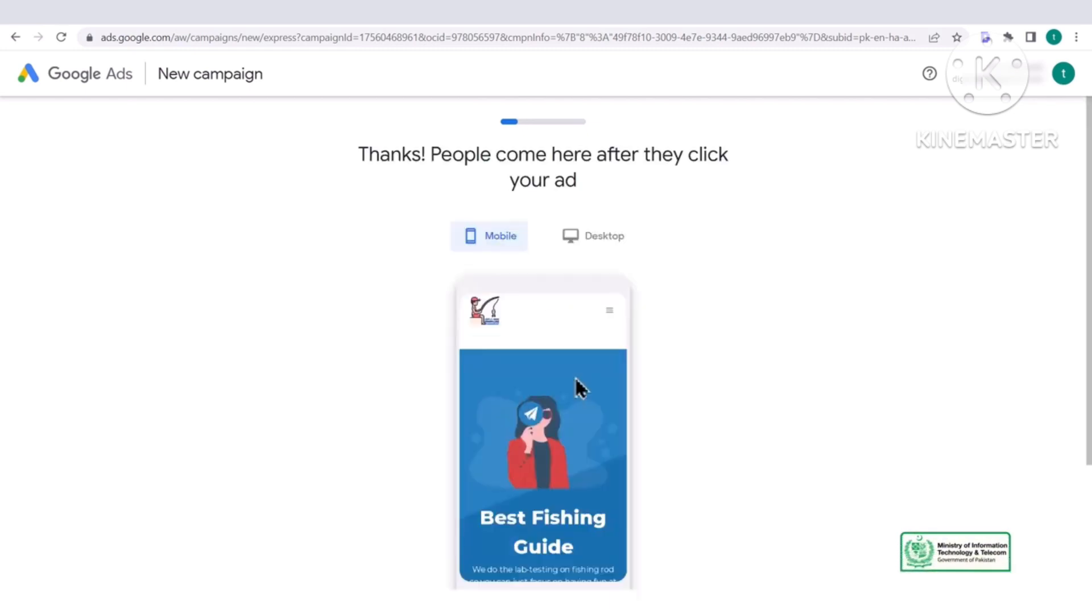
{"action": "scroll", "coordinate": [750, 342], "scroll_direction": "down", "scroll_amount": 4}
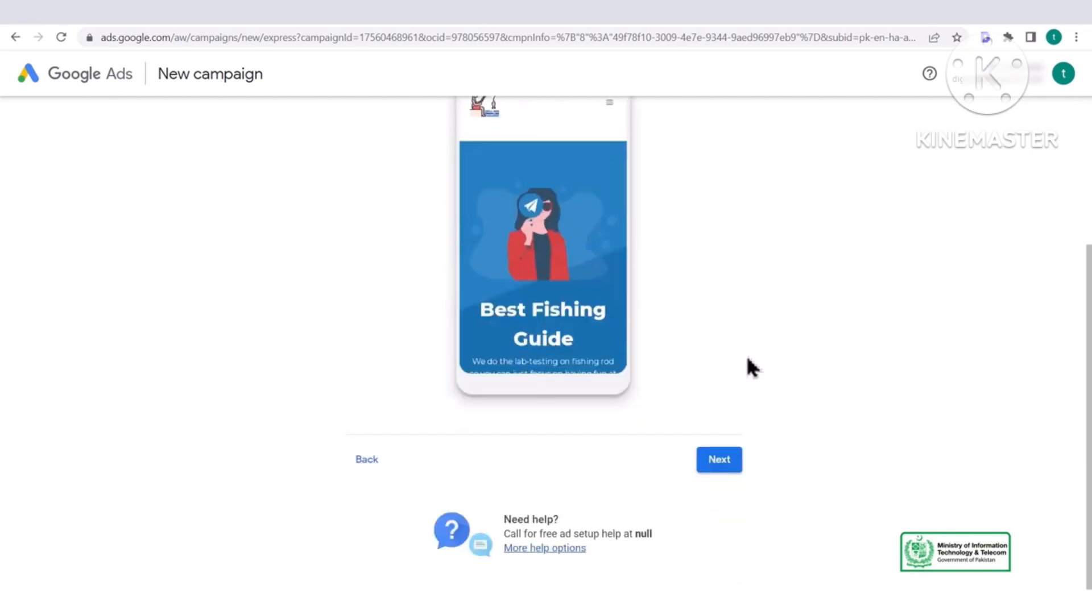
{"action": "left_click", "coordinate": [722, 462]}
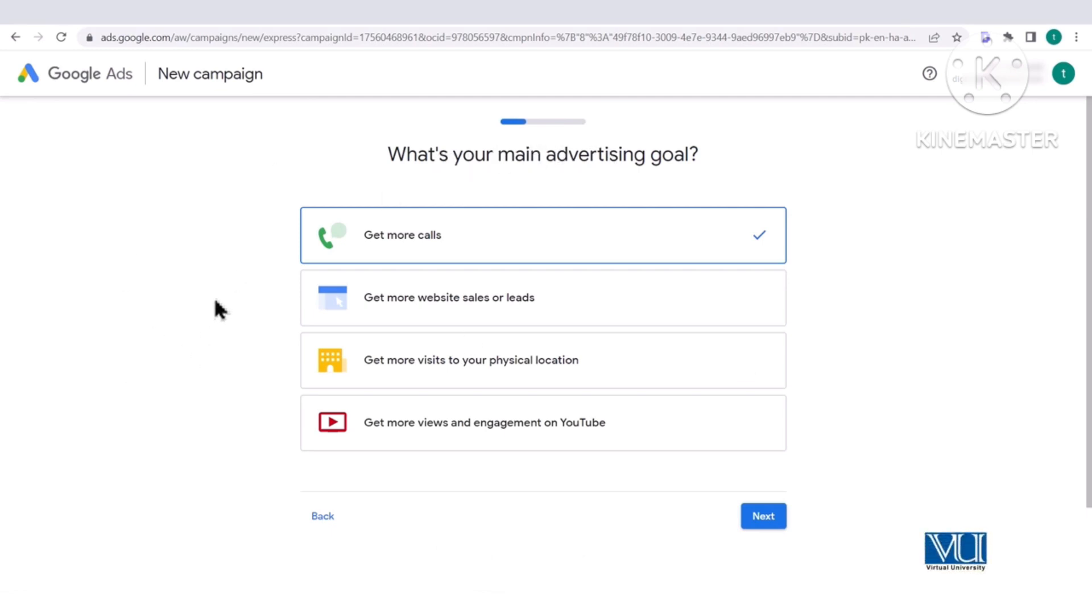
{"action": "scroll", "coordinate": [204, 329], "scroll_direction": "down", "scroll_amount": 3}
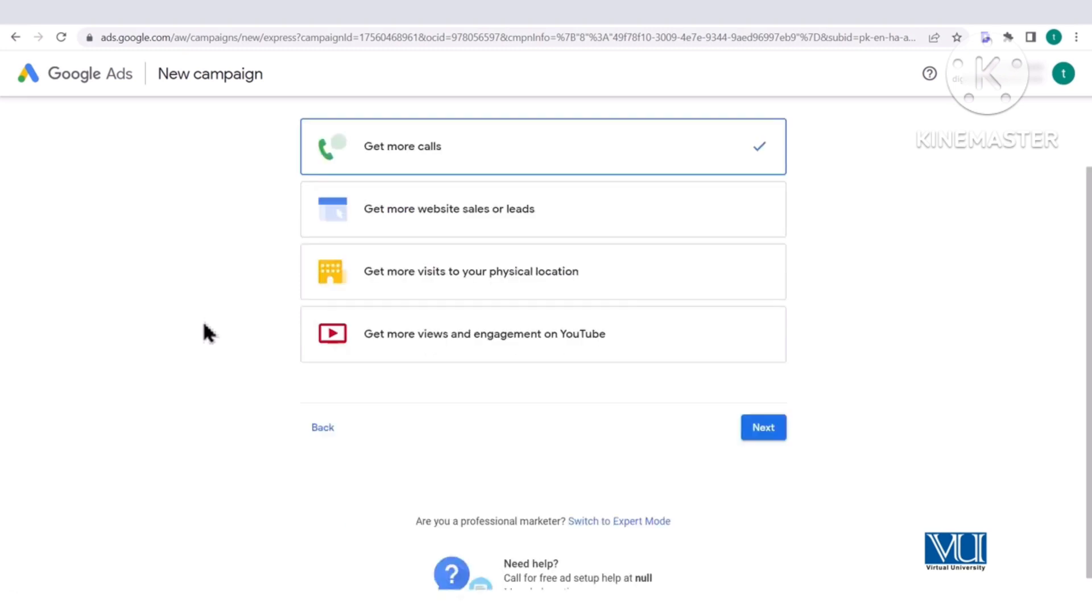
{"action": "scroll", "coordinate": [208, 333], "scroll_direction": "up", "scroll_amount": 3}
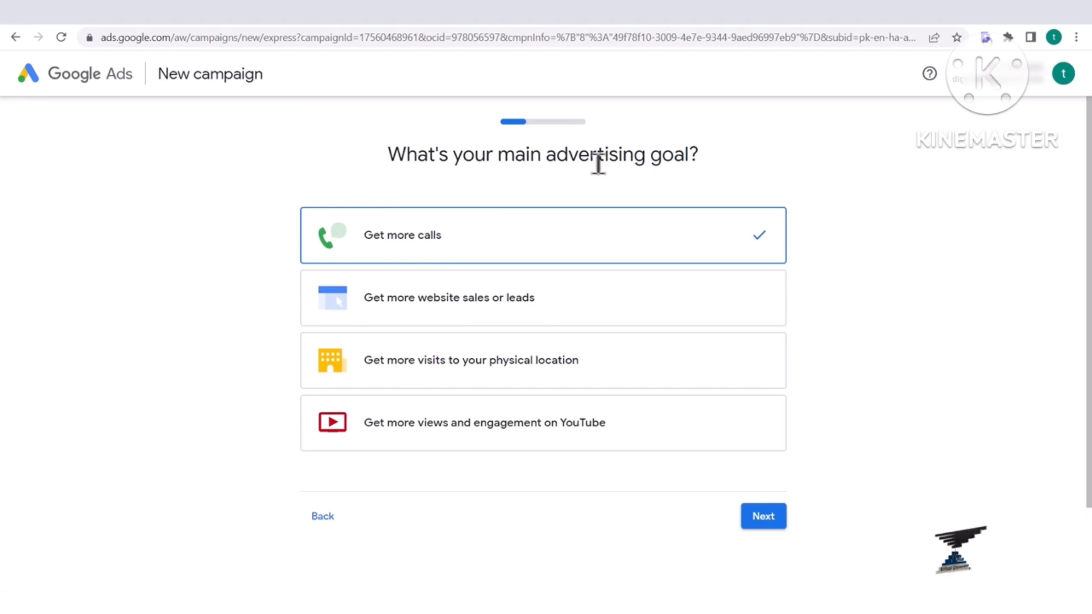
{"action": "scroll", "coordinate": [205, 330], "scroll_direction": "down", "scroll_amount": 3}
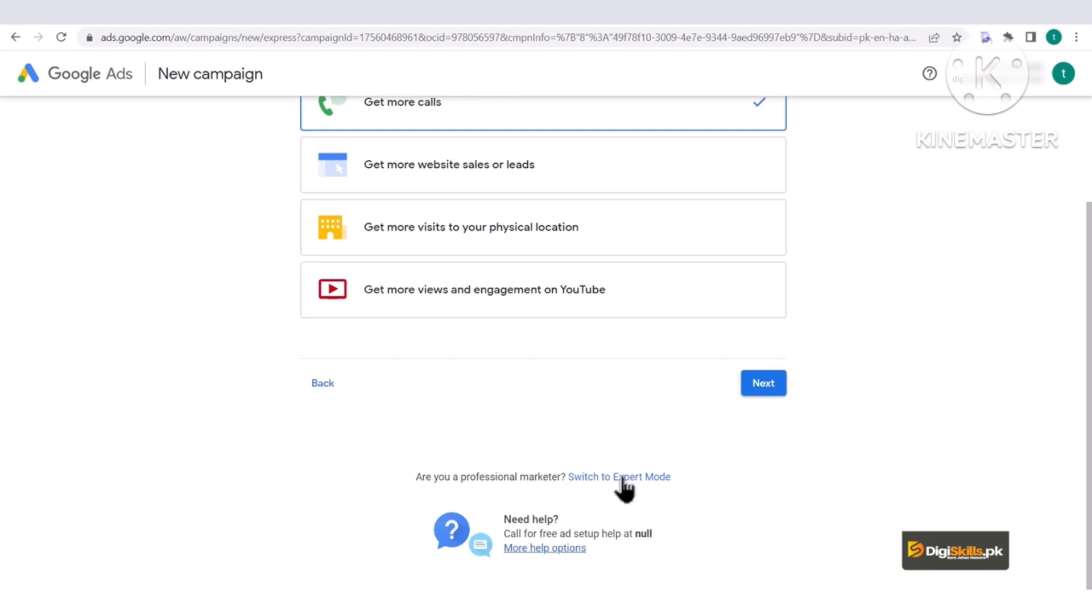
{"action": "scroll", "coordinate": [233, 398], "scroll_direction": "up", "scroll_amount": 3}
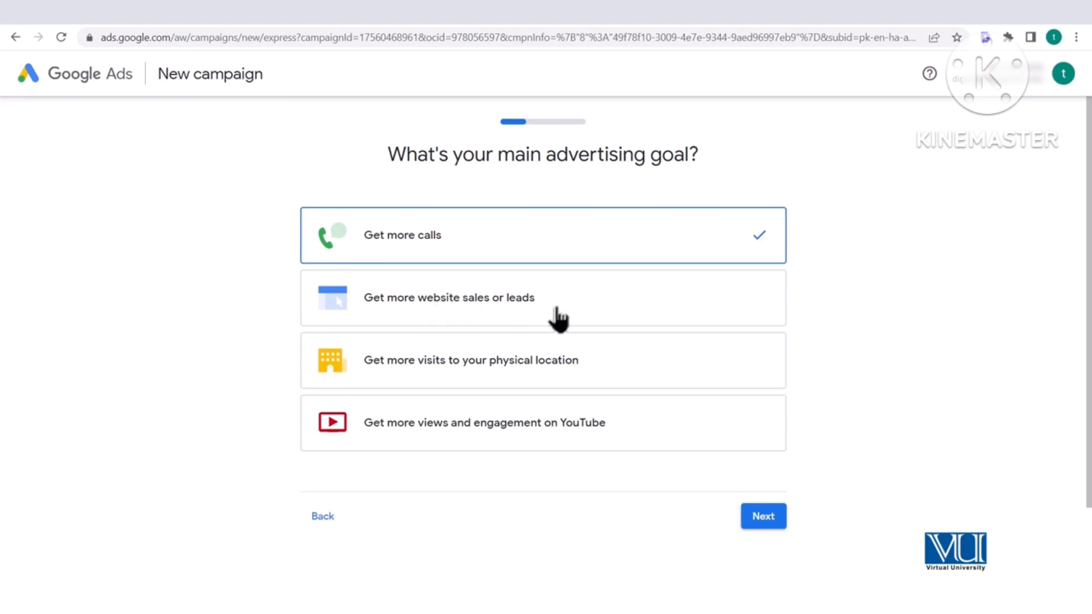
{"action": "left_click", "coordinate": [517, 310]}
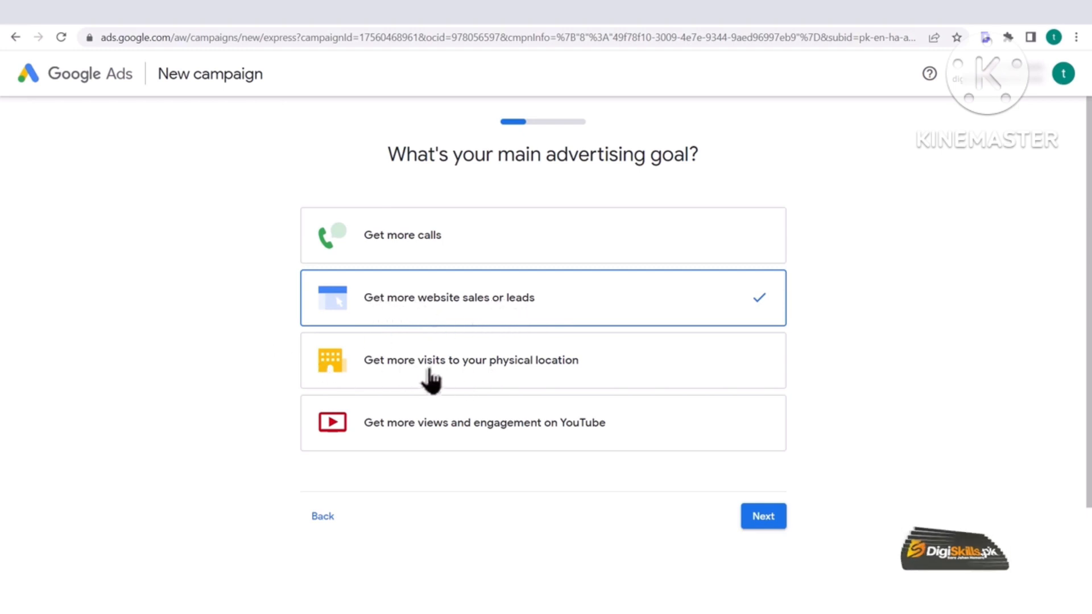
{"action": "left_click", "coordinate": [600, 378]}
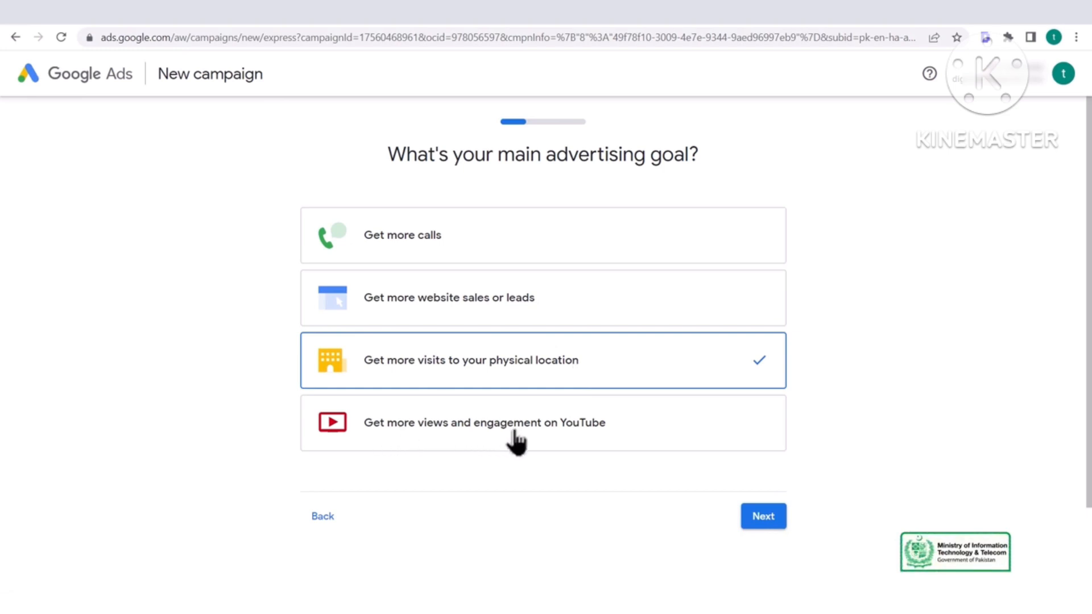
{"action": "left_click", "coordinate": [593, 431]}
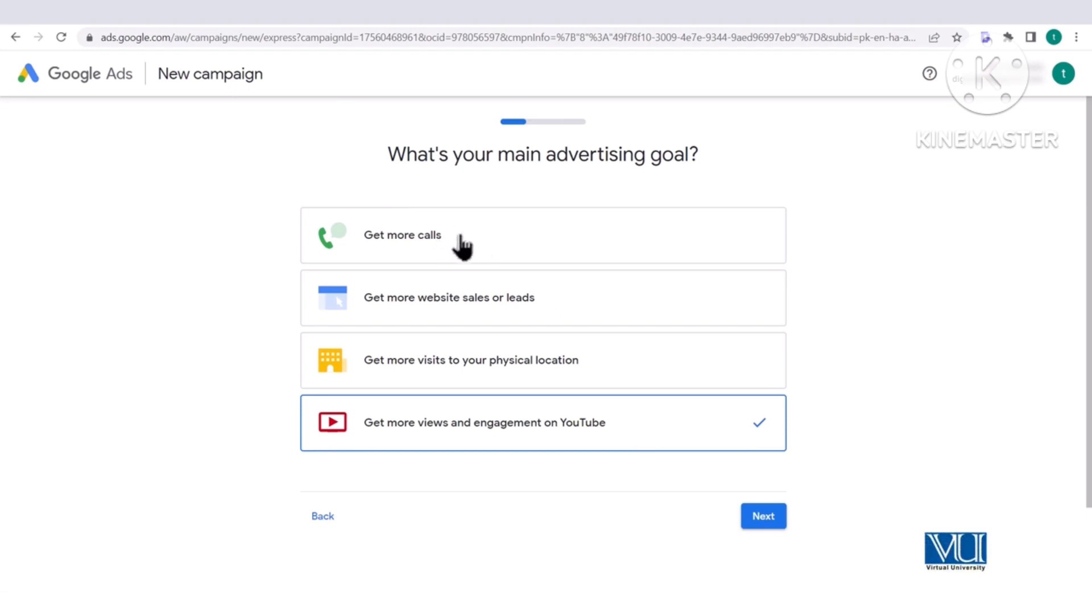
Set the main advertising goal to "Get more website sales or leads" and continue.
{"action": "left_click", "coordinate": [447, 301]}
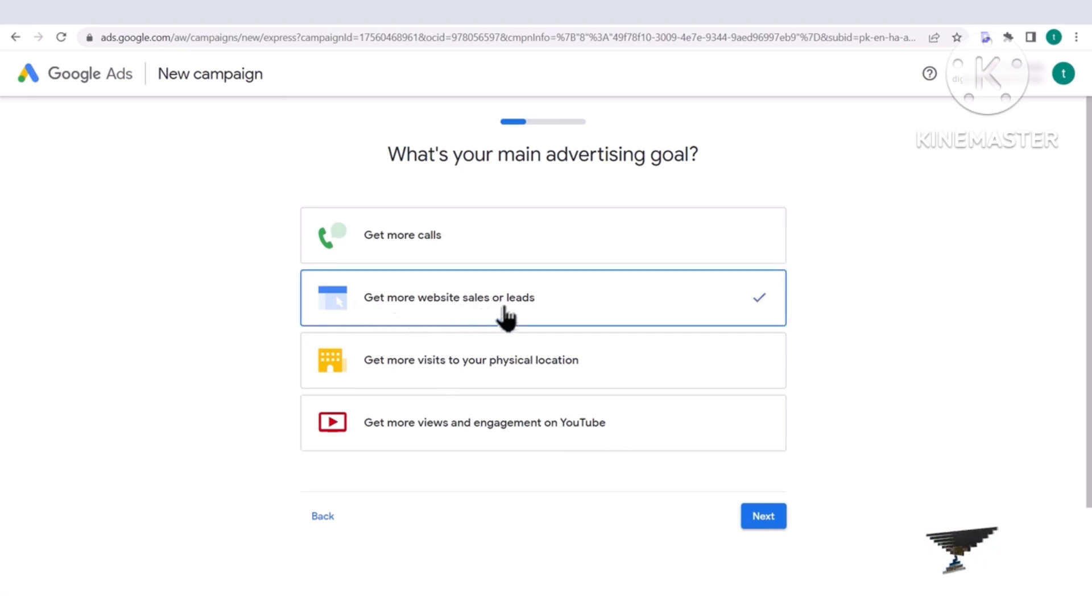
{"action": "left_click", "coordinate": [758, 518]}
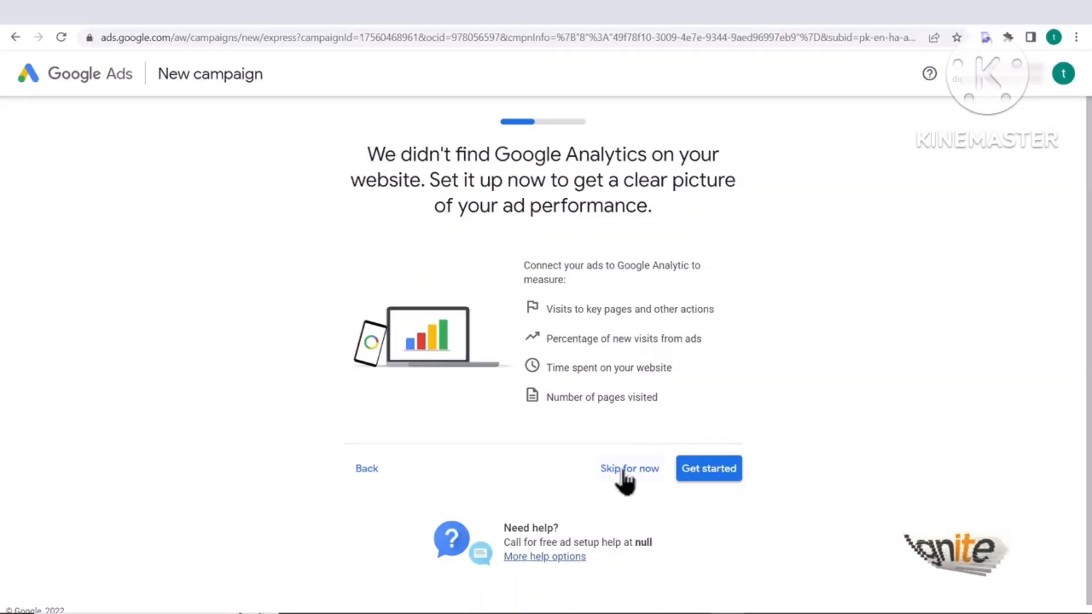
Choose to connect Google Analytics by creating a new property in the DigiFishing Analytics account.
{"action": "left_click", "coordinate": [623, 472]}
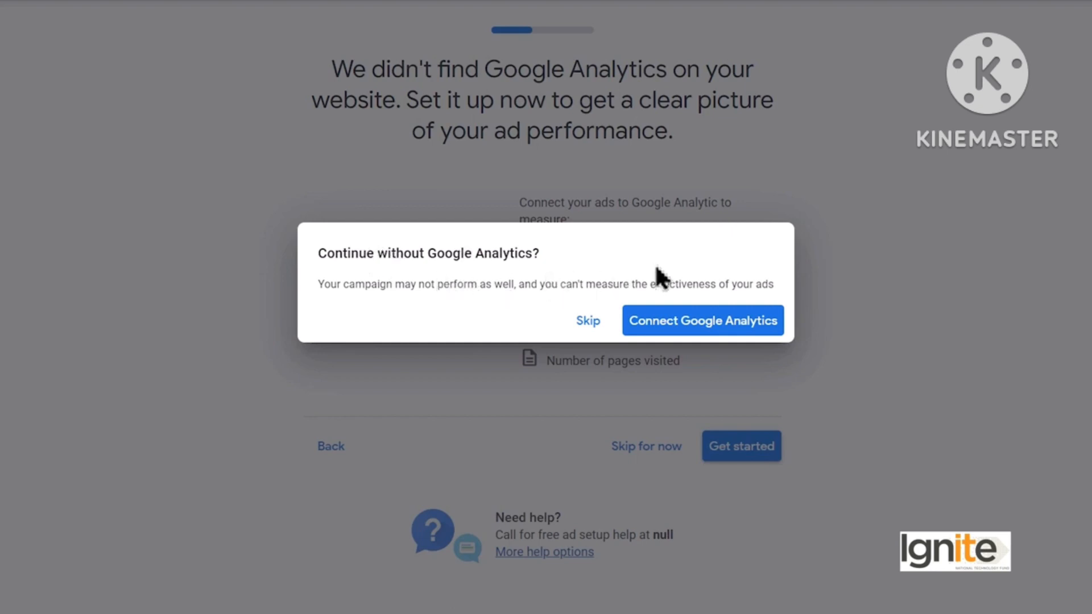
{"action": "left_click", "coordinate": [723, 330]}
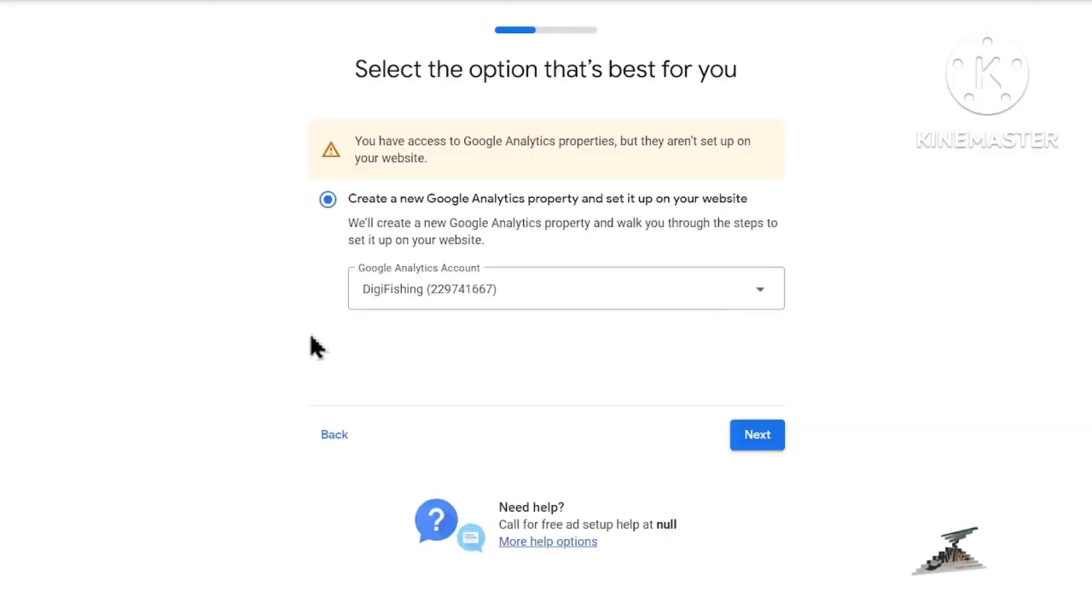
{"action": "left_click", "coordinate": [758, 442]}
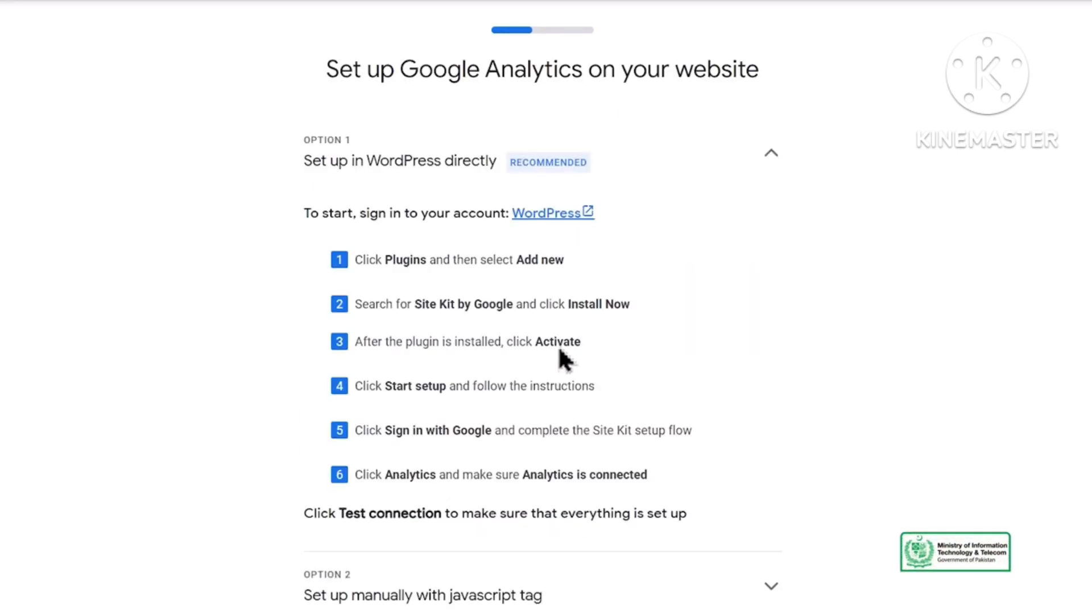
Look through the WordPress setup instructions and copy the Google Analytics global site tag from the manual JavaScript setup option.
{"action": "scroll", "coordinate": [273, 360], "scroll_direction": "down", "scroll_amount": 7}
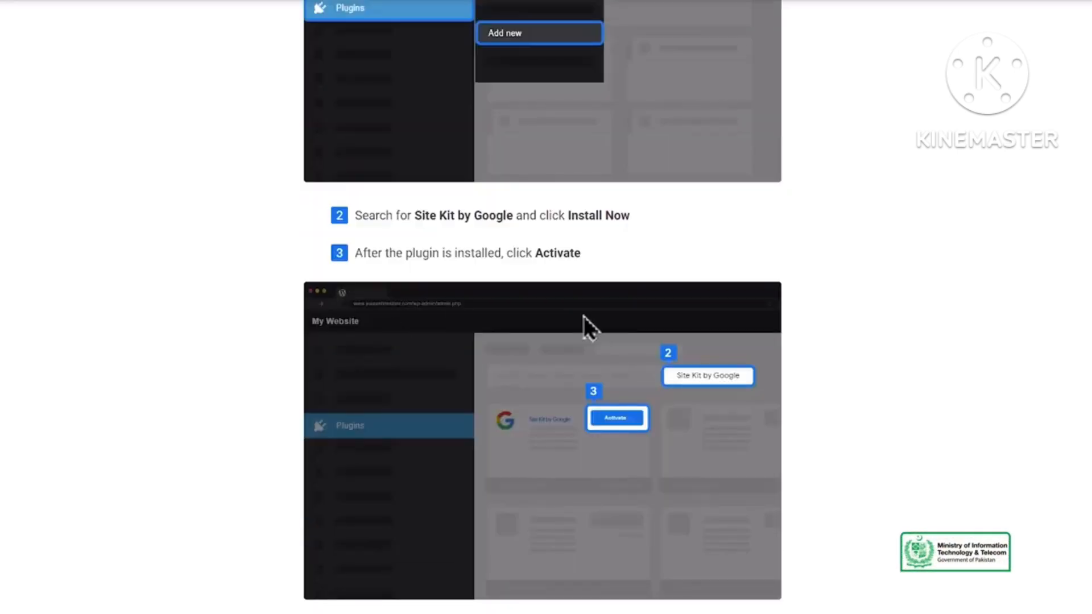
{"action": "scroll", "coordinate": [273, 361], "scroll_direction": "down", "scroll_amount": 2}
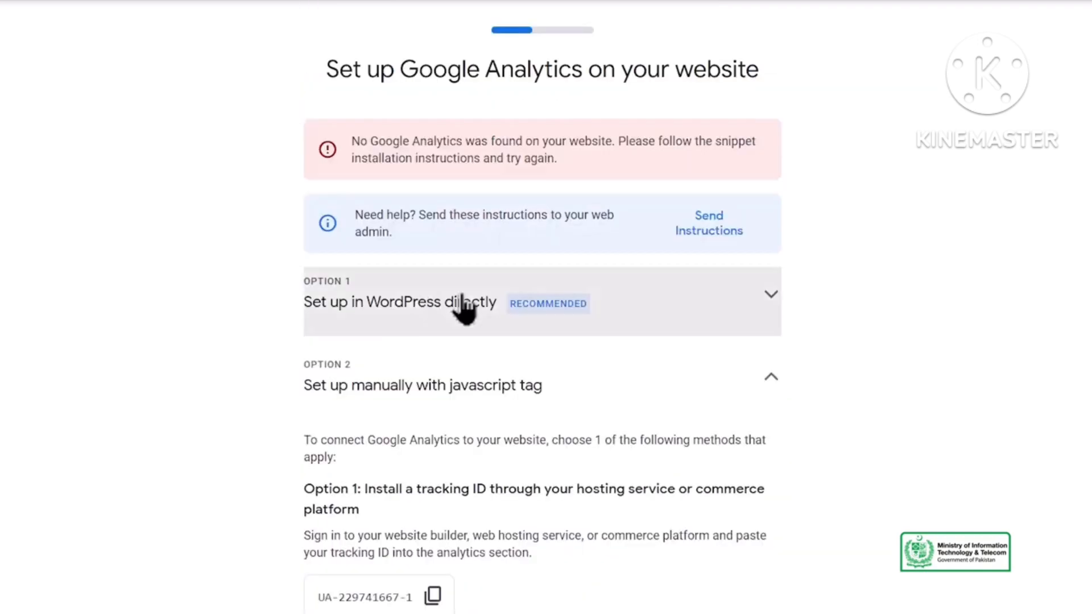
{"action": "left_click", "coordinate": [514, 311]}
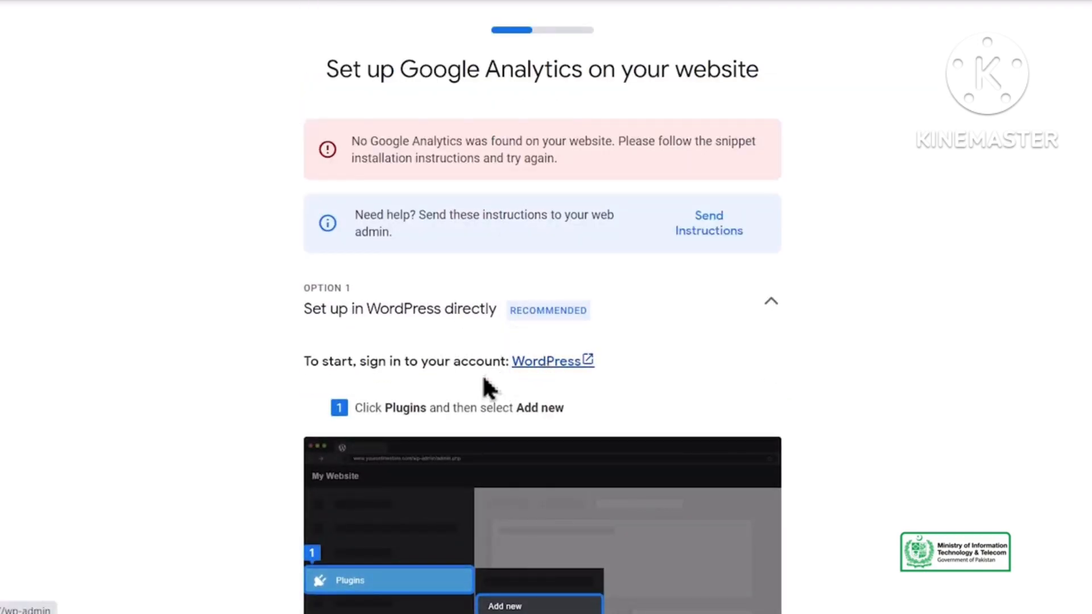
{"action": "scroll", "coordinate": [470, 395], "scroll_direction": "down", "scroll_amount": 12}
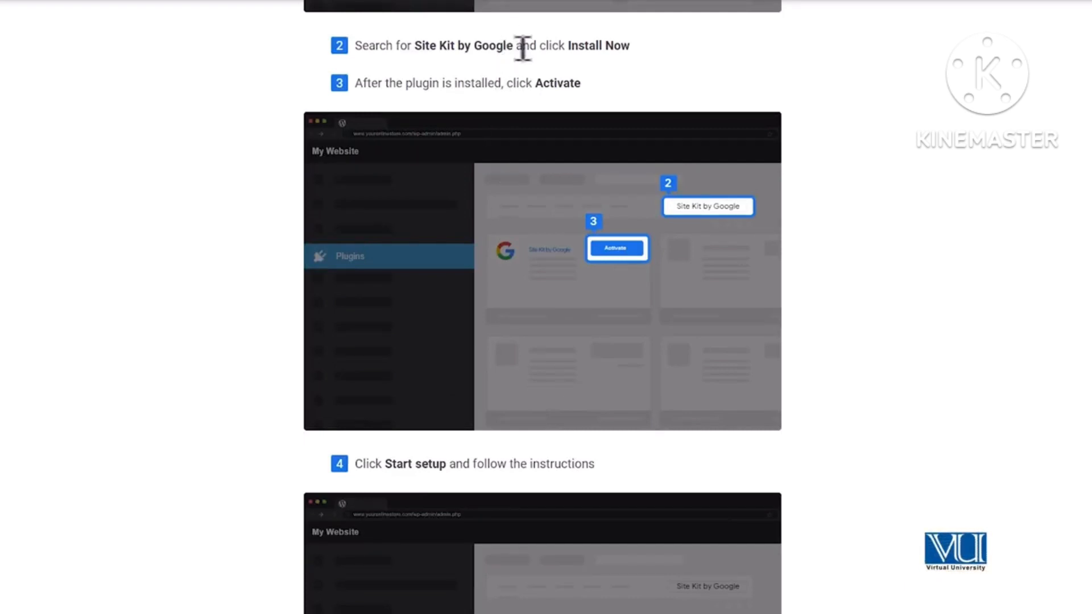
{"action": "scroll", "coordinate": [527, 361], "scroll_direction": "down", "scroll_amount": 18}
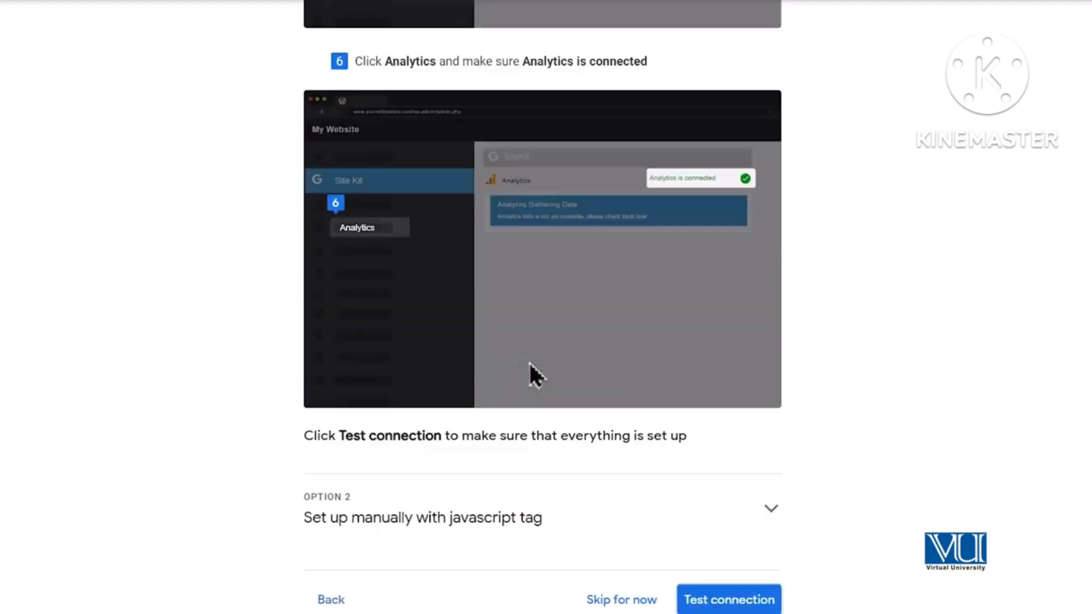
{"action": "left_click", "coordinate": [529, 360]}
{"action": "scroll", "coordinate": [548, 213], "scroll_direction": "up", "scroll_amount": 2}
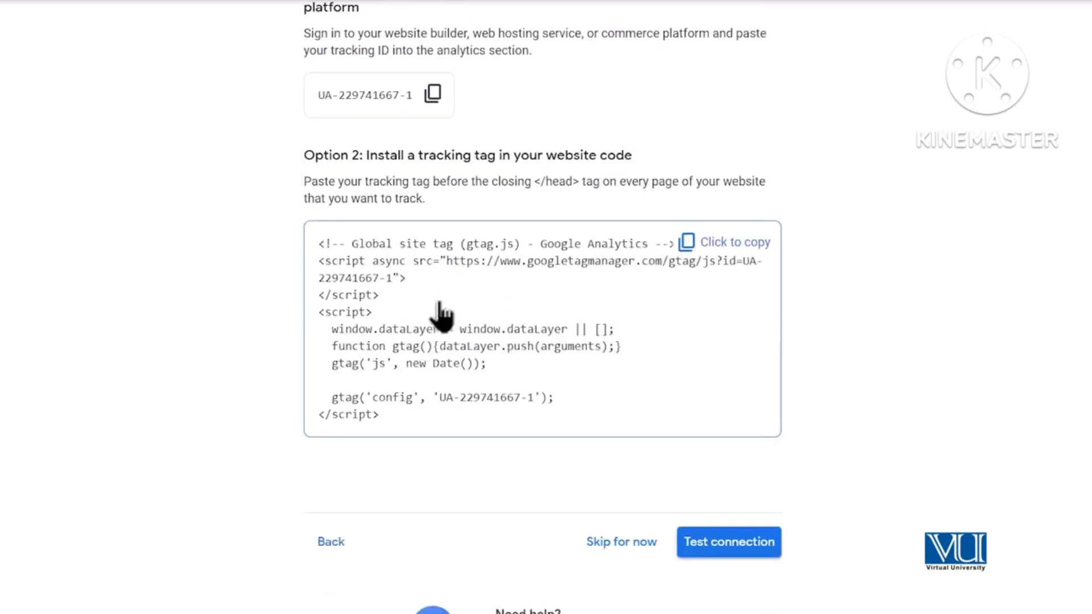
{"action": "left_click", "coordinate": [708, 250]}
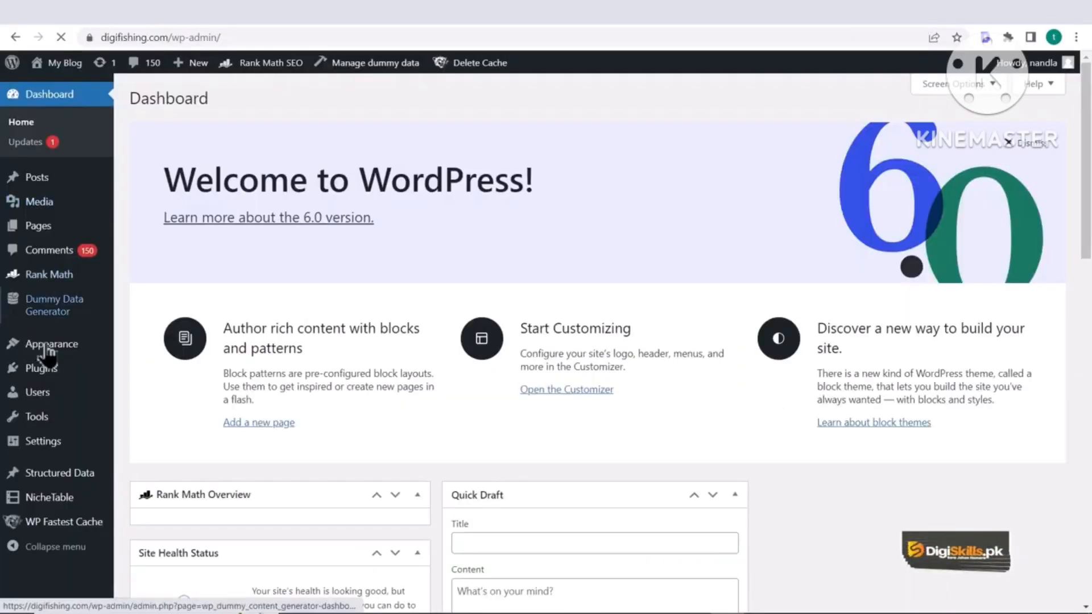
Switch to the WordPress dashboard, paste the site tag into Scripts in Header under Insert Headers and Footers, and save.
{"action": "mouse_move", "coordinate": [67, 499]}
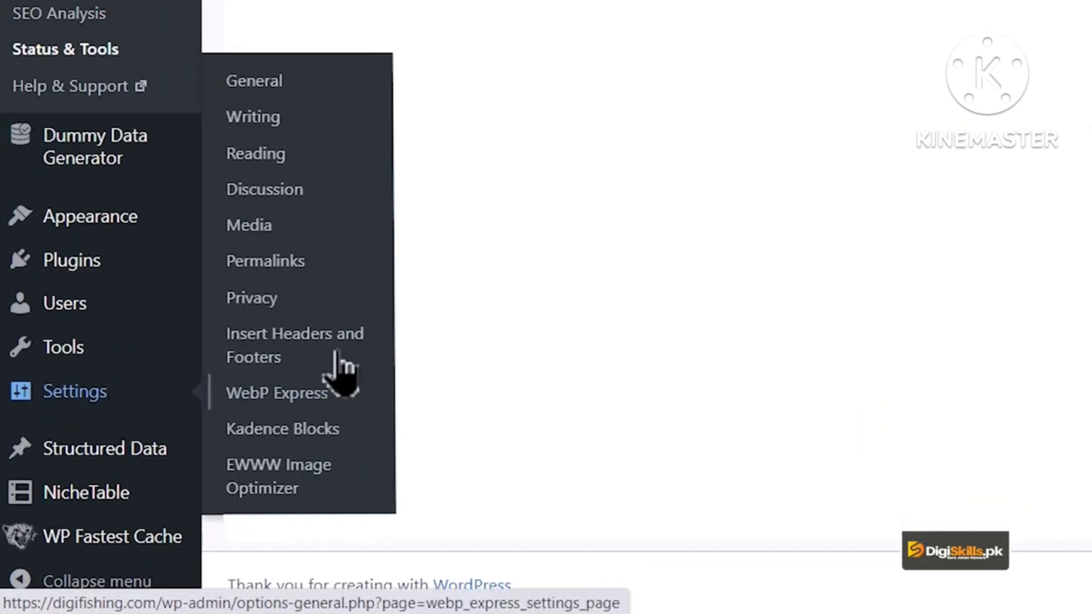
{"action": "left_click", "coordinate": [302, 356]}
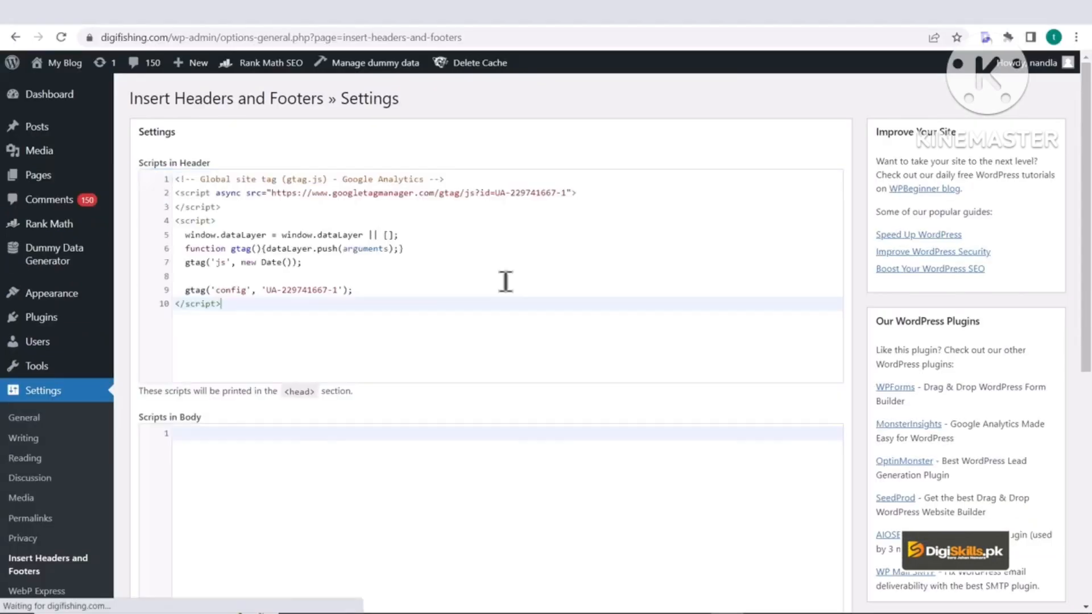
{"action": "left_click", "coordinate": [377, 236]}
{"action": "key", "text": "ctrl+v"}
{"action": "scroll", "coordinate": [470, 378], "scroll_direction": "down", "scroll_amount": 3}
{"action": "left_click", "coordinate": [156, 511]}
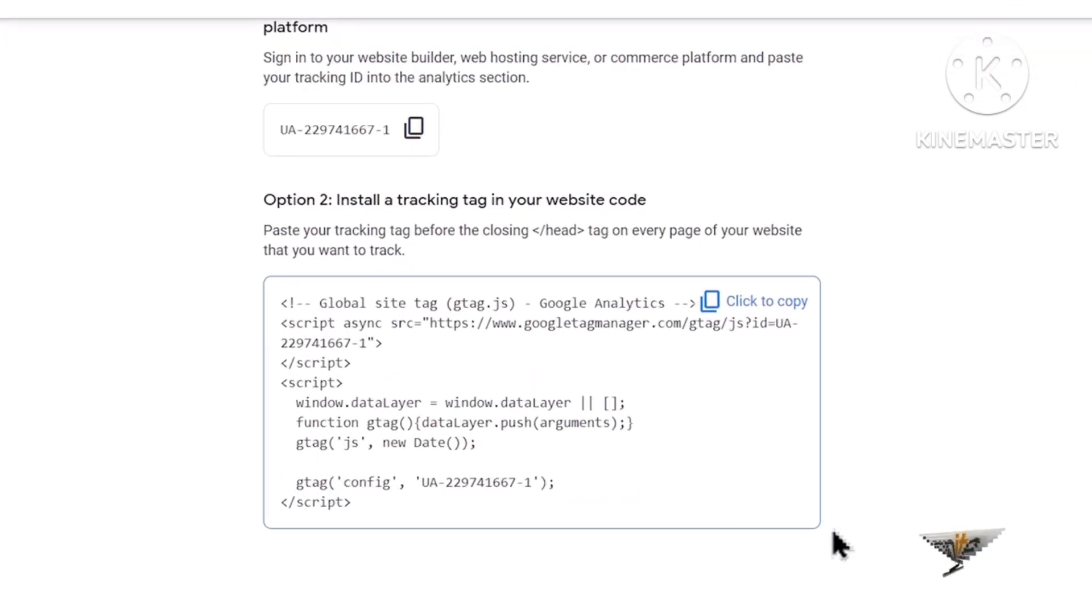
Test the Google Analytics connection and accept the suggested Contact Us page for tracking, continuing to the ad text.
{"action": "left_click", "coordinate": [762, 550]}
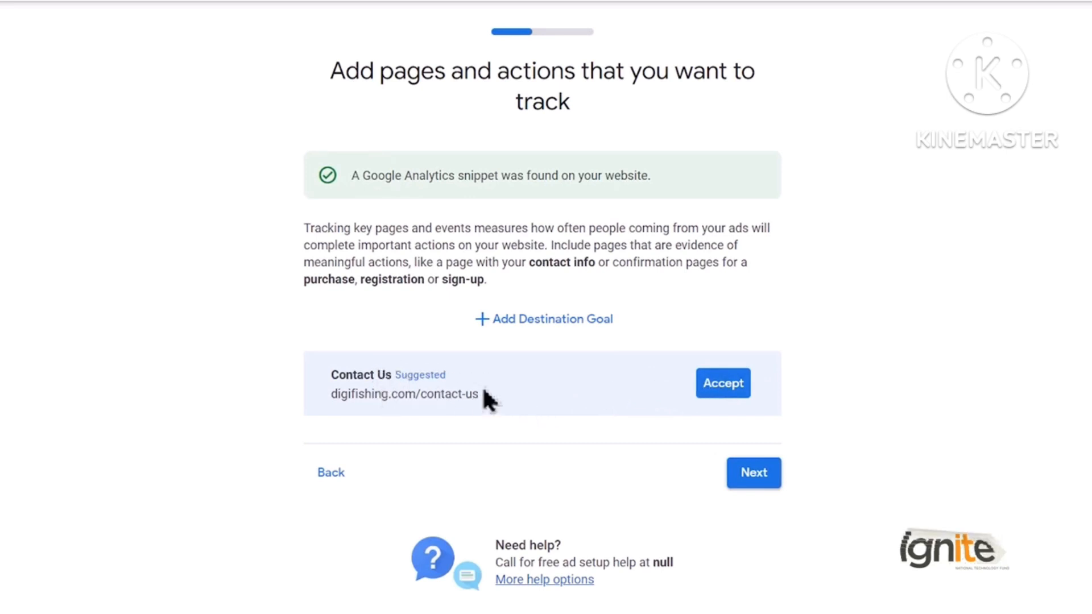
{"action": "left_click", "coordinate": [711, 389]}
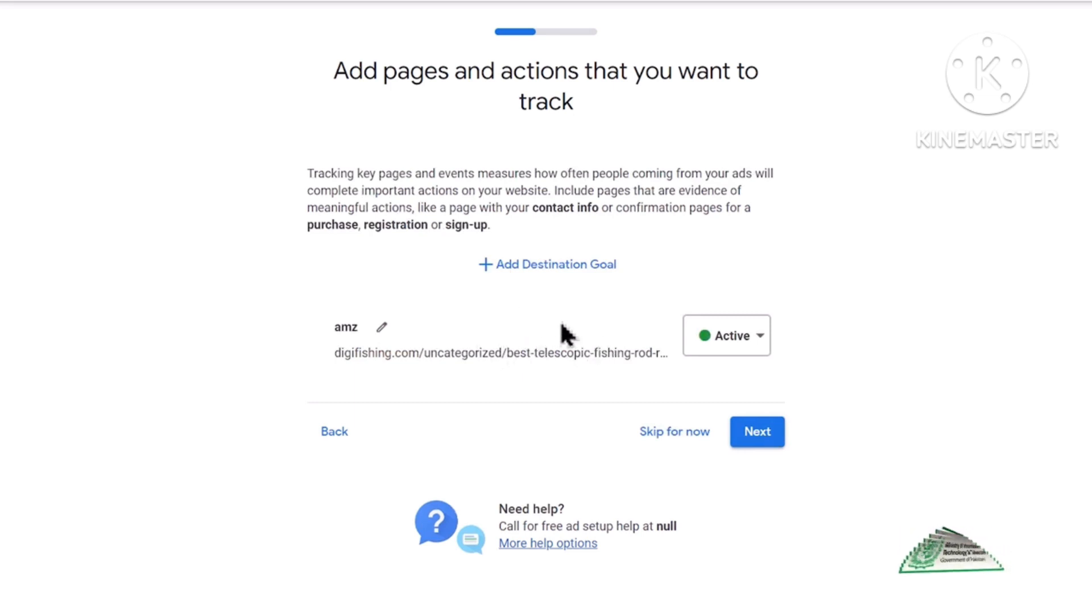
{"action": "left_click", "coordinate": [765, 435]}
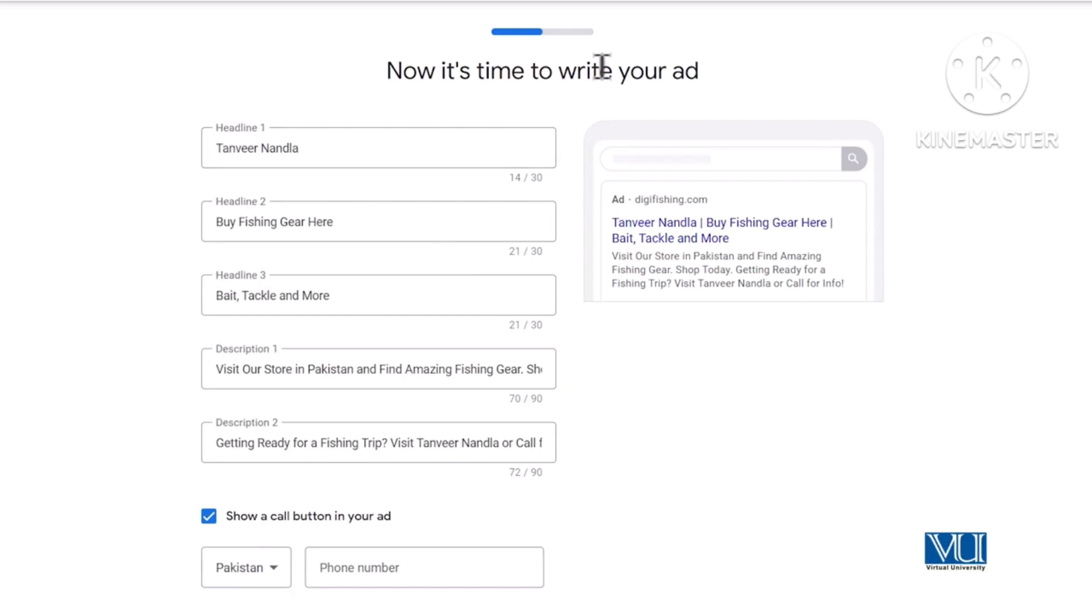
Replace the suggested text of Headline 1 with "Best Fishing Rods 2022".
{"action": "scroll", "coordinate": [614, 390], "scroll_direction": "down", "scroll_amount": 2}
{"action": "scroll", "coordinate": [614, 390], "scroll_direction": "up", "scroll_amount": 2}
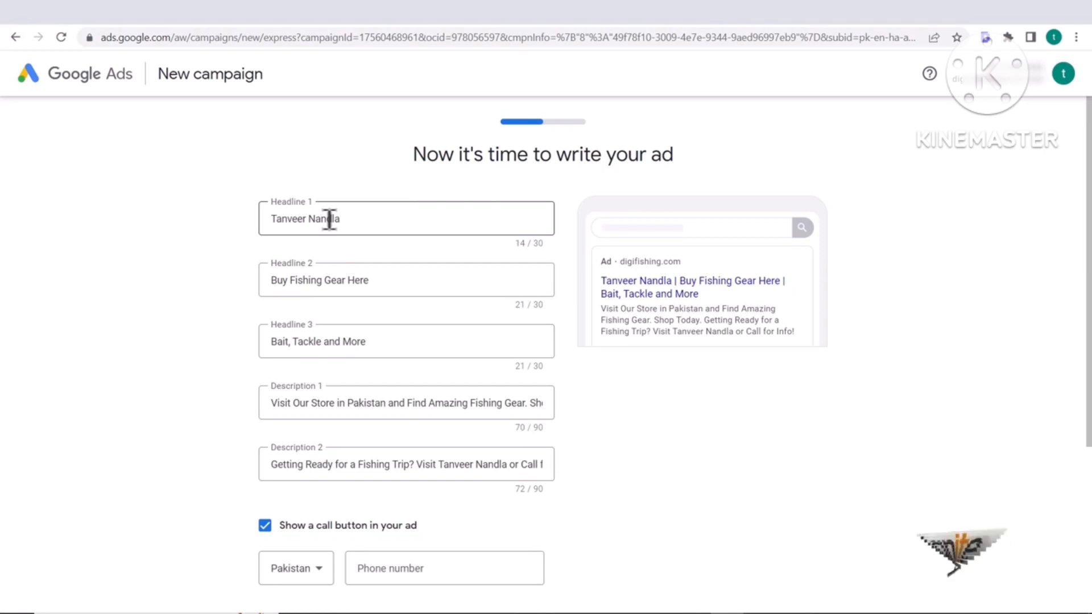
{"action": "triple_click", "coordinate": [329, 219]}
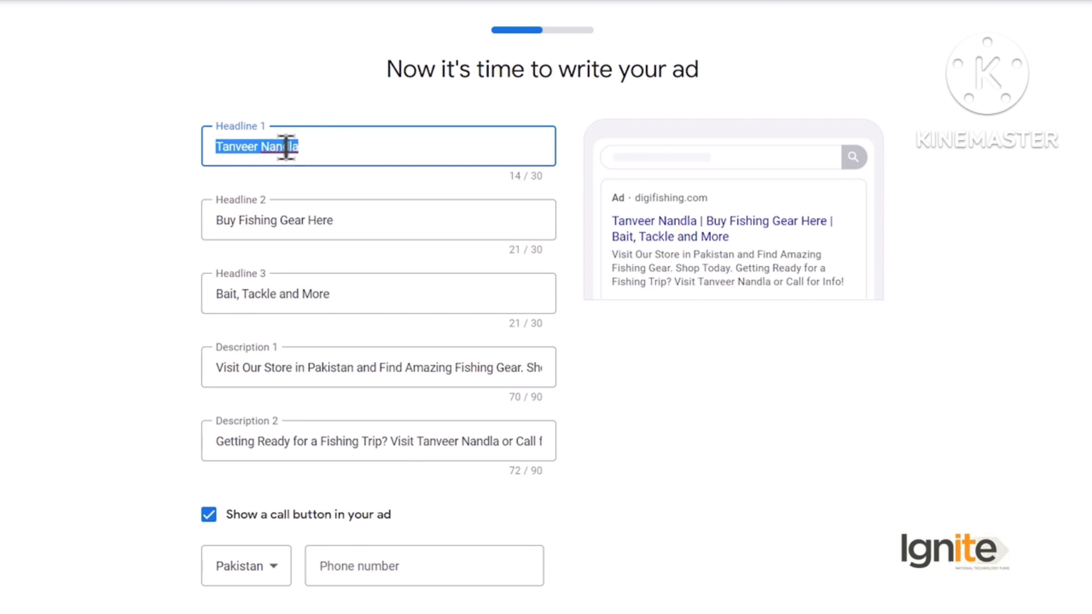
{"action": "type", "text": "Best "}
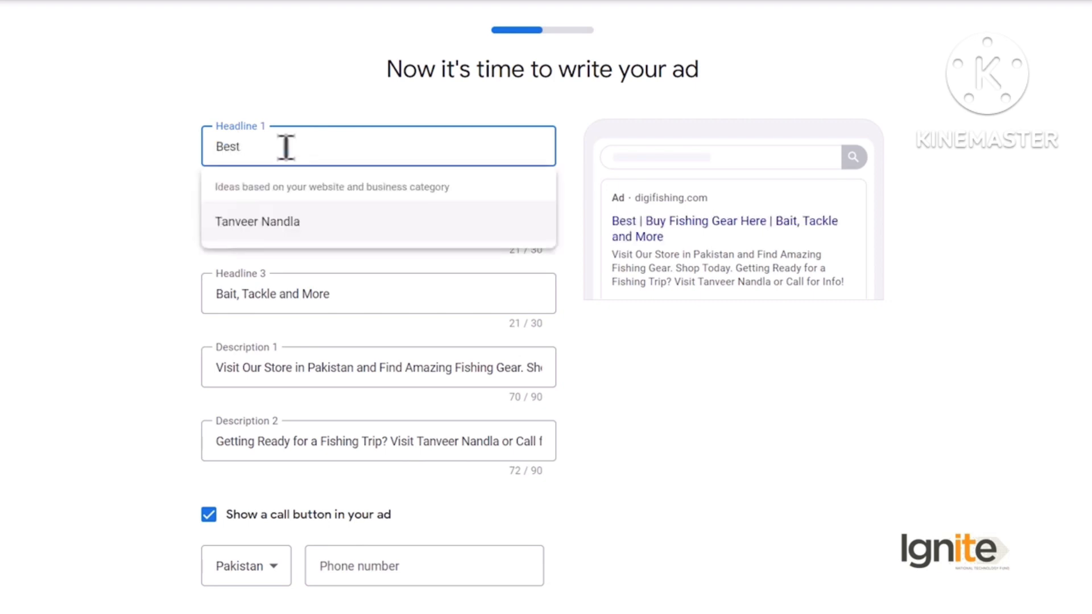
{"action": "type", "text": "Fishing Rods"}
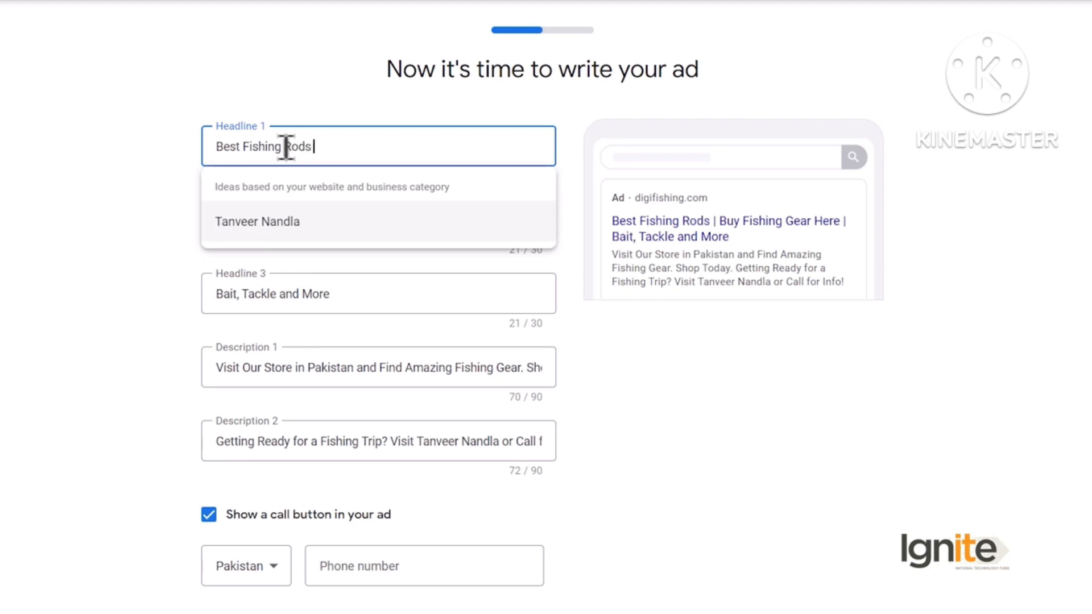
{"action": "type", "text": " 2022"}
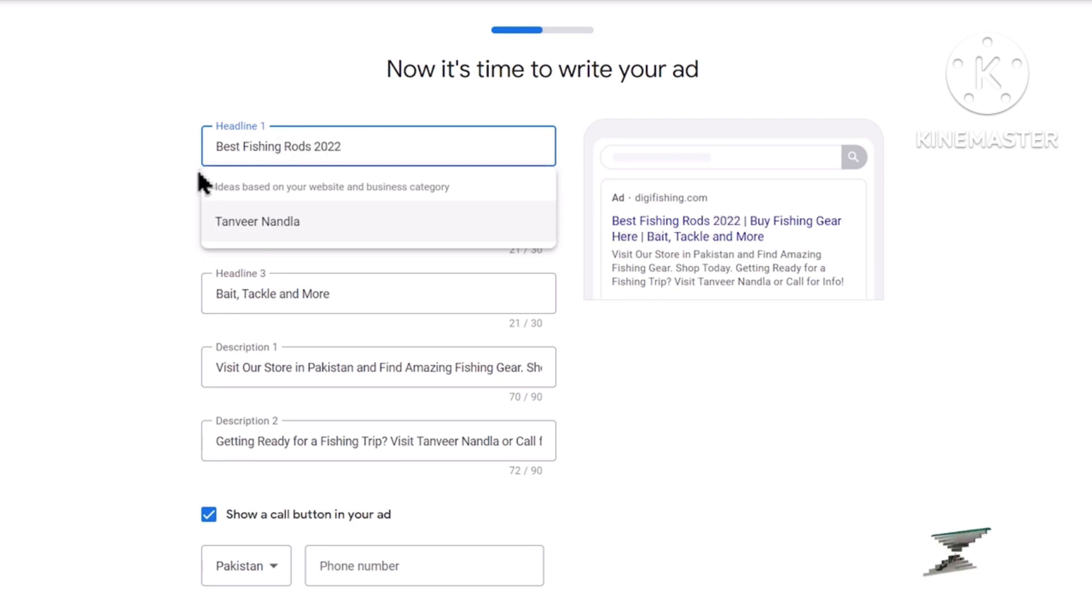
{"action": "left_click", "coordinate": [162, 181]}
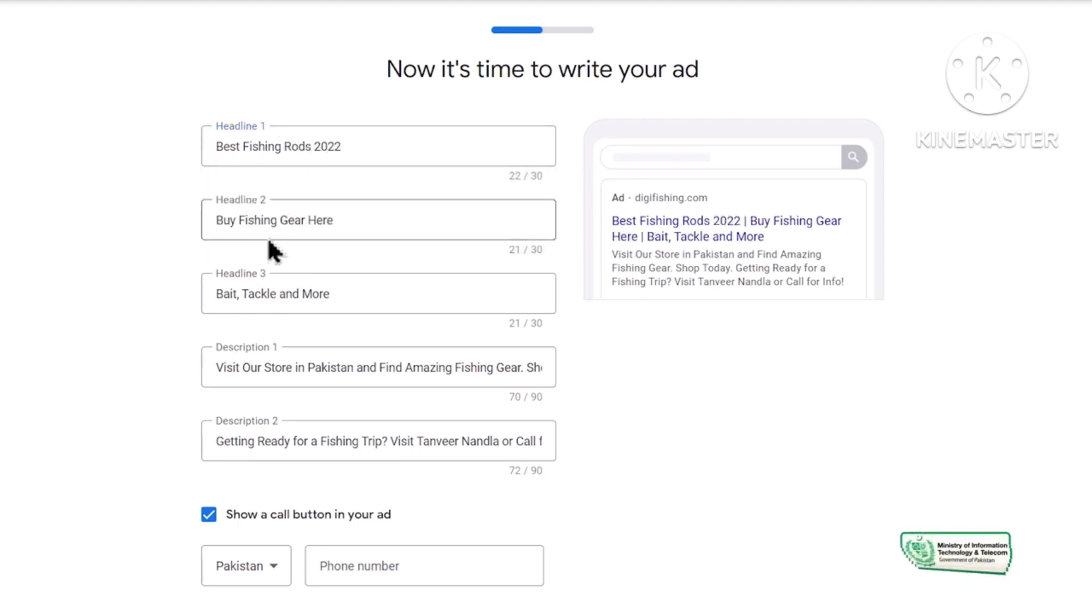
{"action": "left_click", "coordinate": [276, 220]}
{"action": "left_click", "coordinate": [182, 307]}
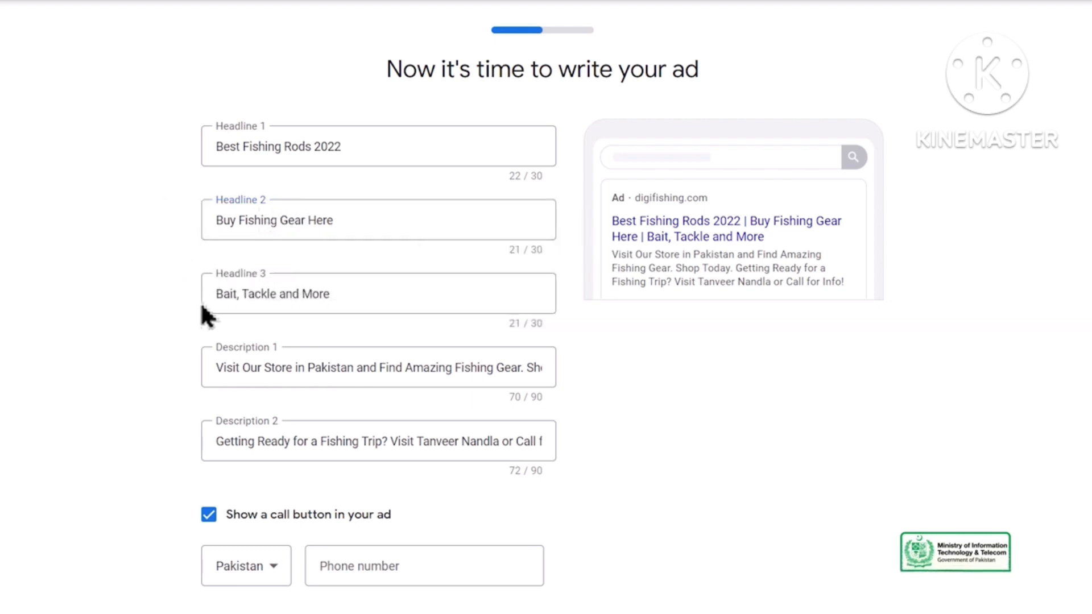
{"action": "left_click", "coordinate": [298, 294]}
{"action": "left_click", "coordinate": [156, 316]}
Change the store location in Description 1 to Miami and look over the full description text.
{"action": "scroll", "coordinate": [162, 322], "scroll_direction": "down", "scroll_amount": 2}
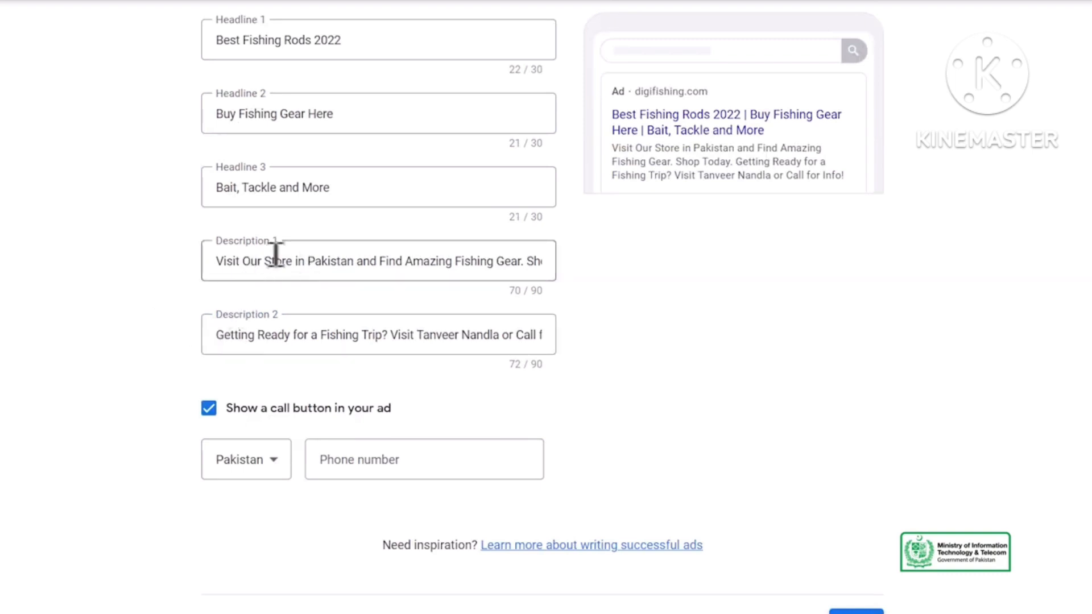
{"action": "left_click_drag", "start_coordinate": [353, 265], "coordinate": [310, 263]}
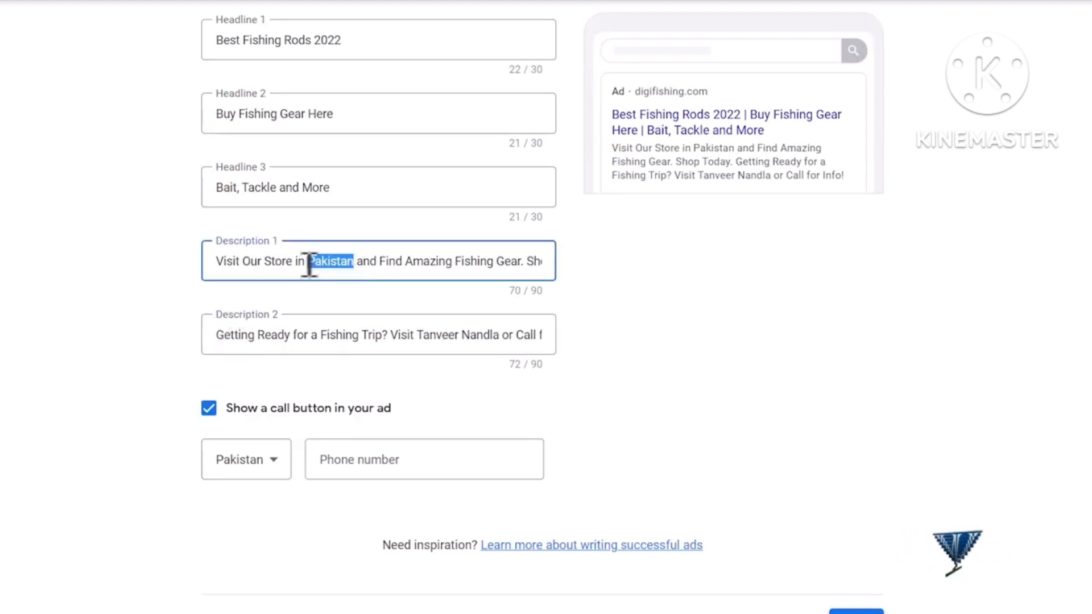
{"action": "type", "text": "Miami"}
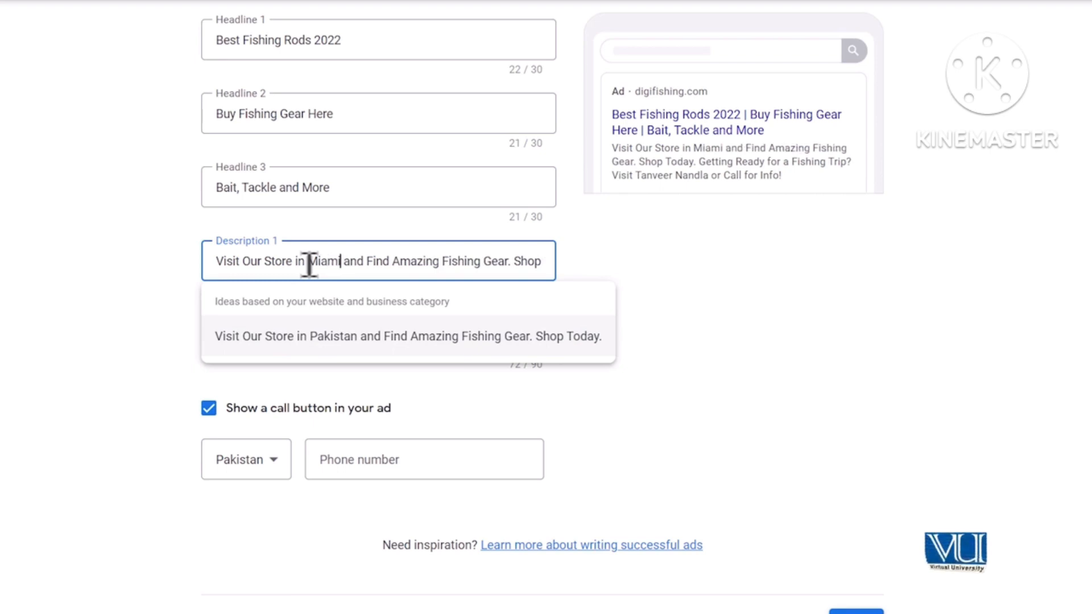
{"action": "left_click", "coordinate": [180, 264]}
{"action": "left_click", "coordinate": [438, 264]}
{"action": "key", "text": "ctrl+a"}
{"action": "left_click", "coordinate": [488, 258]}
{"action": "triple_click", "coordinate": [428, 258]}
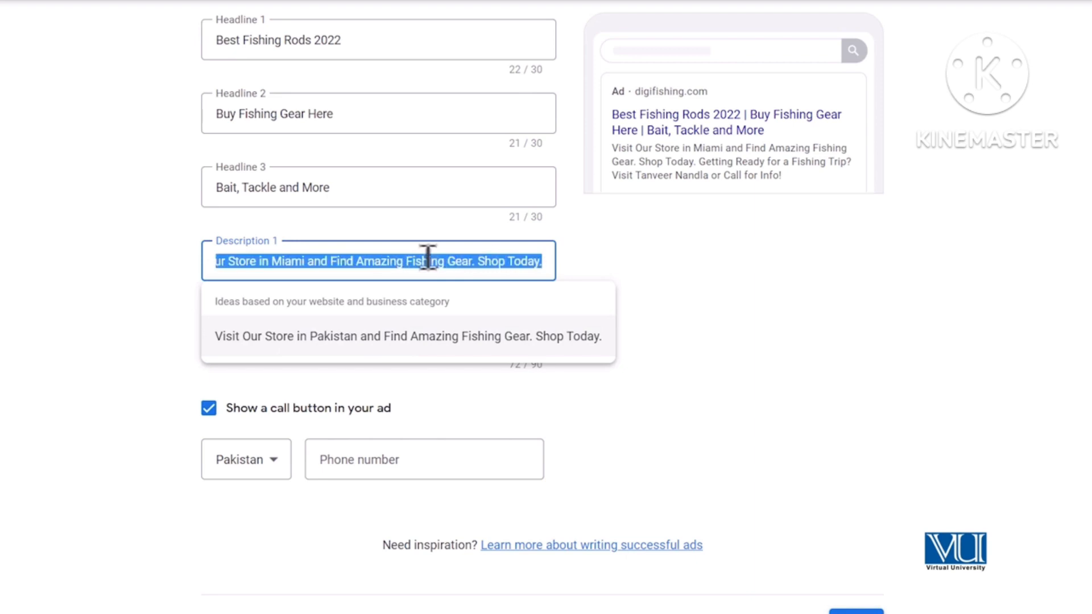
{"action": "left_click", "coordinate": [162, 263]}
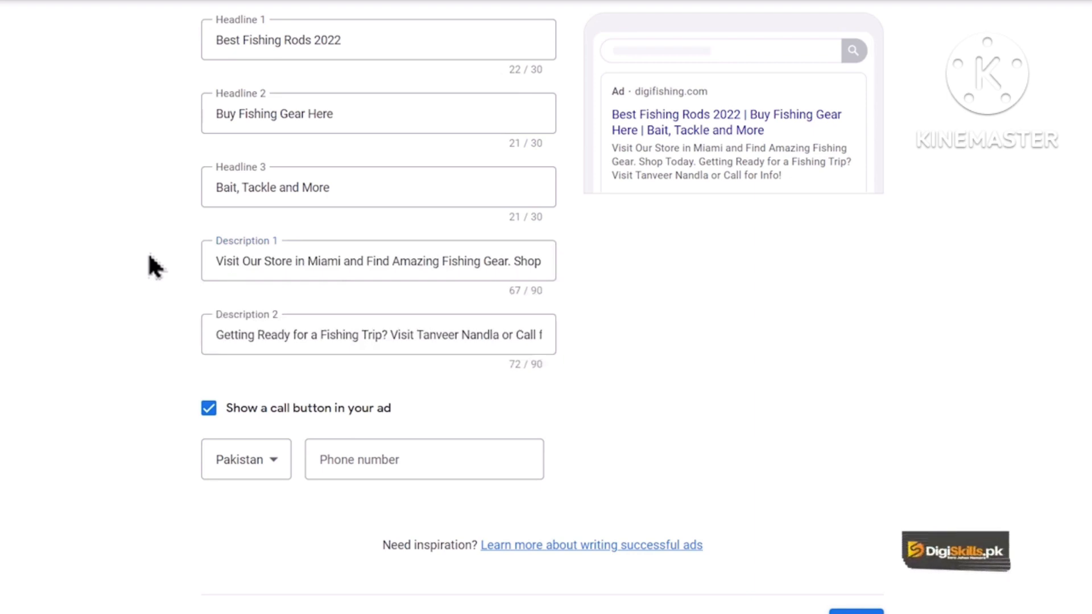
Turn off the call button for the ad and continue to the keyword themes.
{"action": "scroll", "coordinate": [153, 267], "scroll_direction": "down", "scroll_amount": 3}
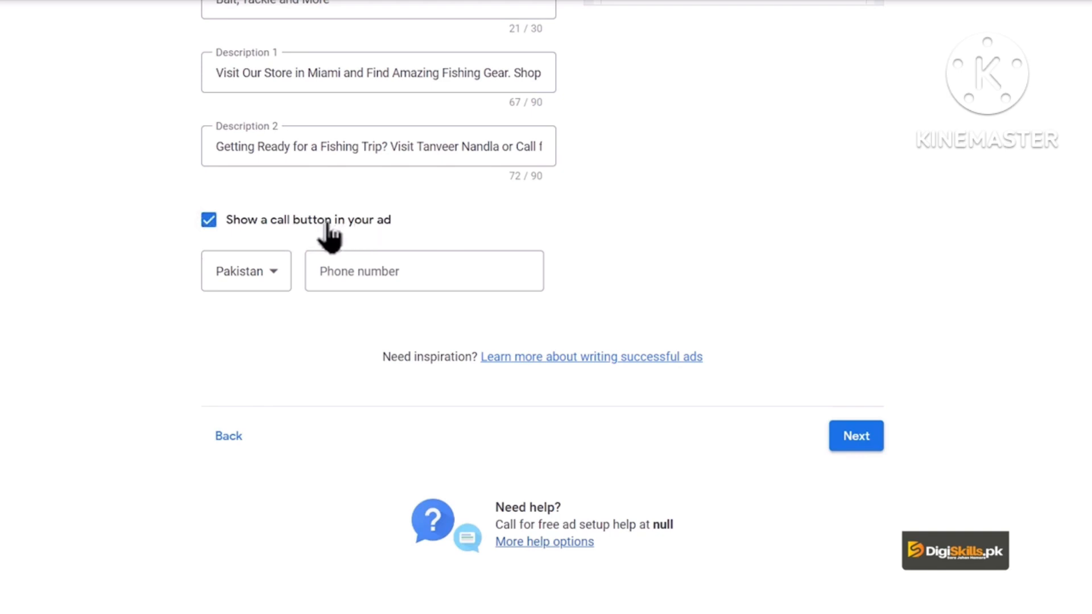
{"action": "left_click", "coordinate": [378, 273]}
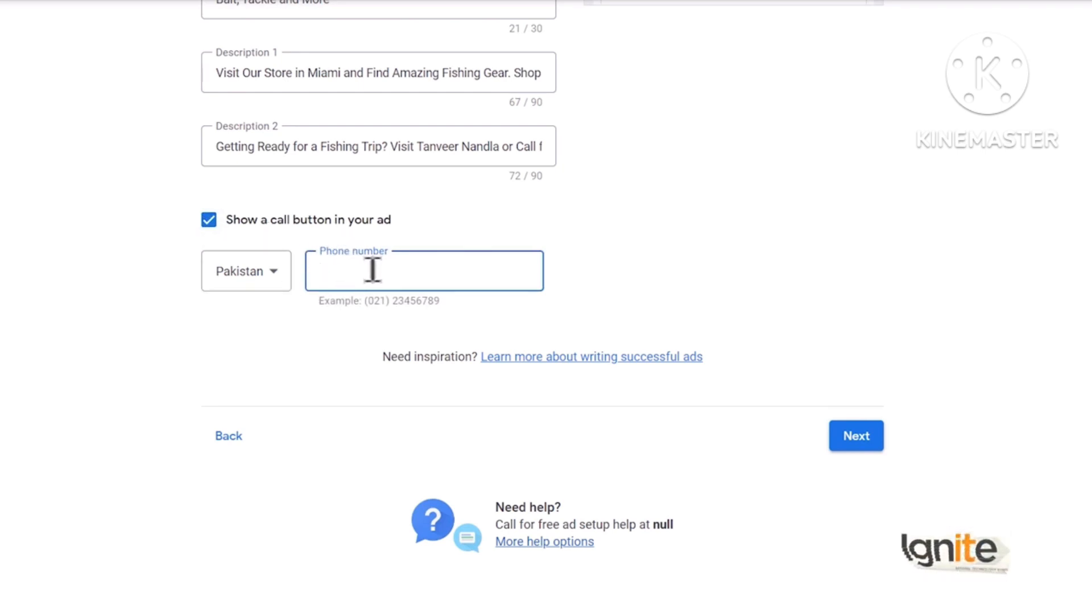
{"action": "left_click", "coordinate": [209, 219]}
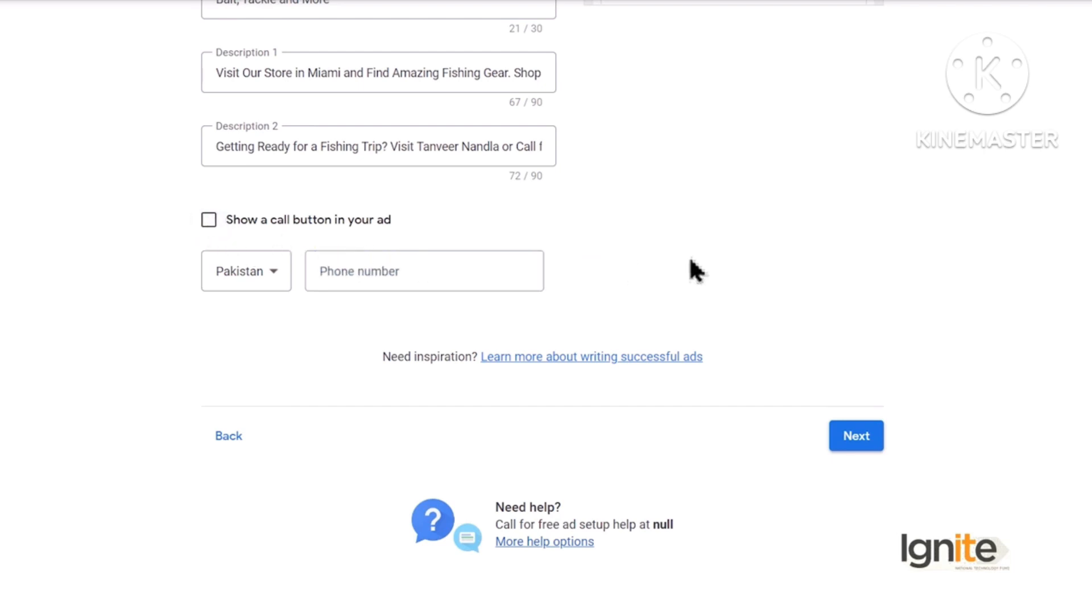
{"action": "left_click", "coordinate": [856, 437]}
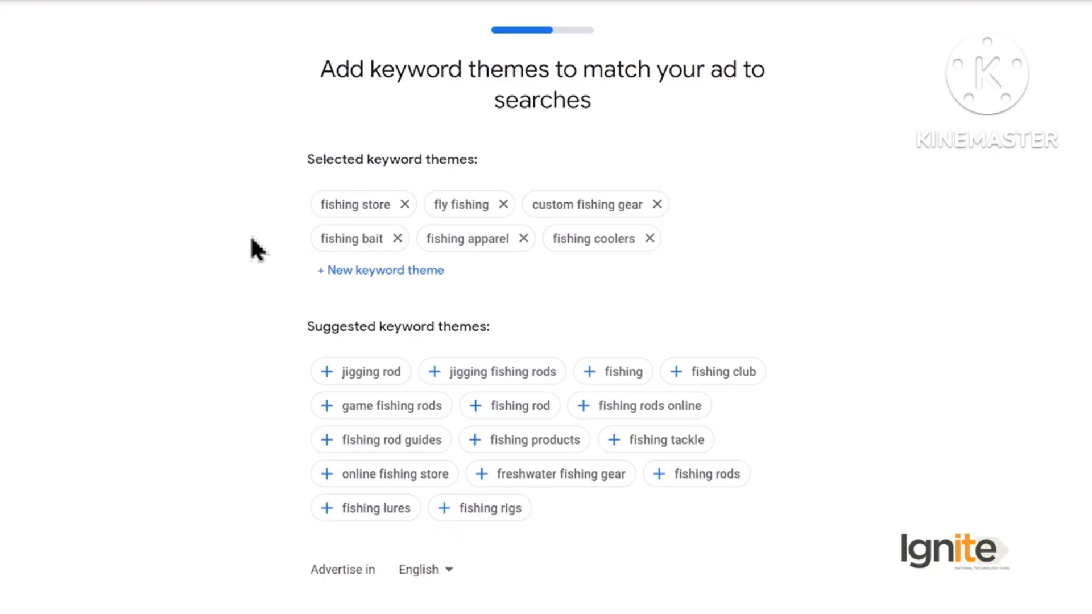
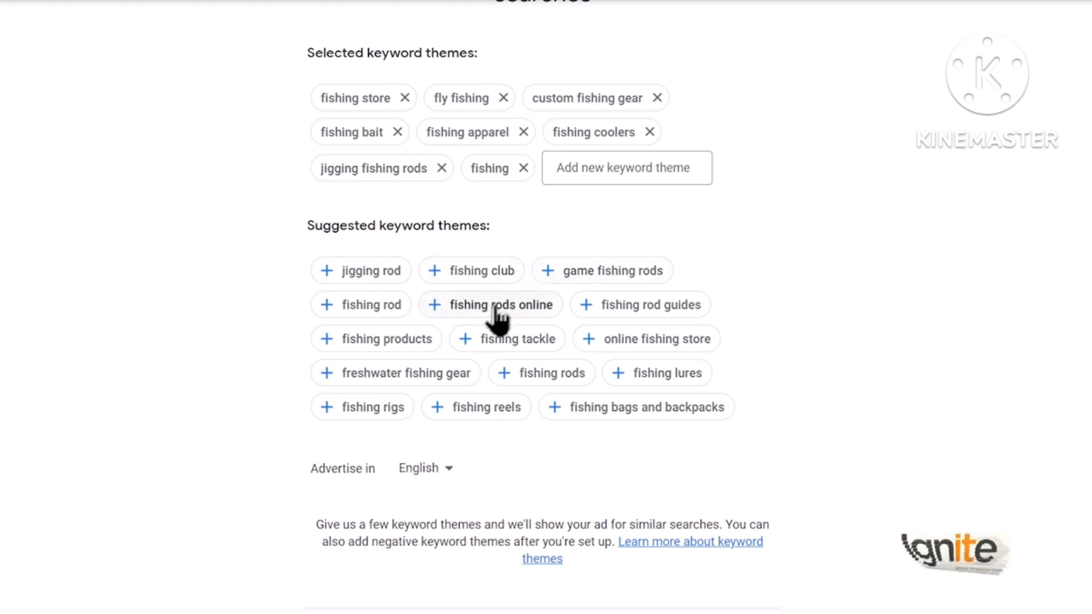
Add the suggested keyword themes fishing rods online, fishing rod, fishing reels and fishing rigs.
{"action": "left_click", "coordinate": [477, 316]}
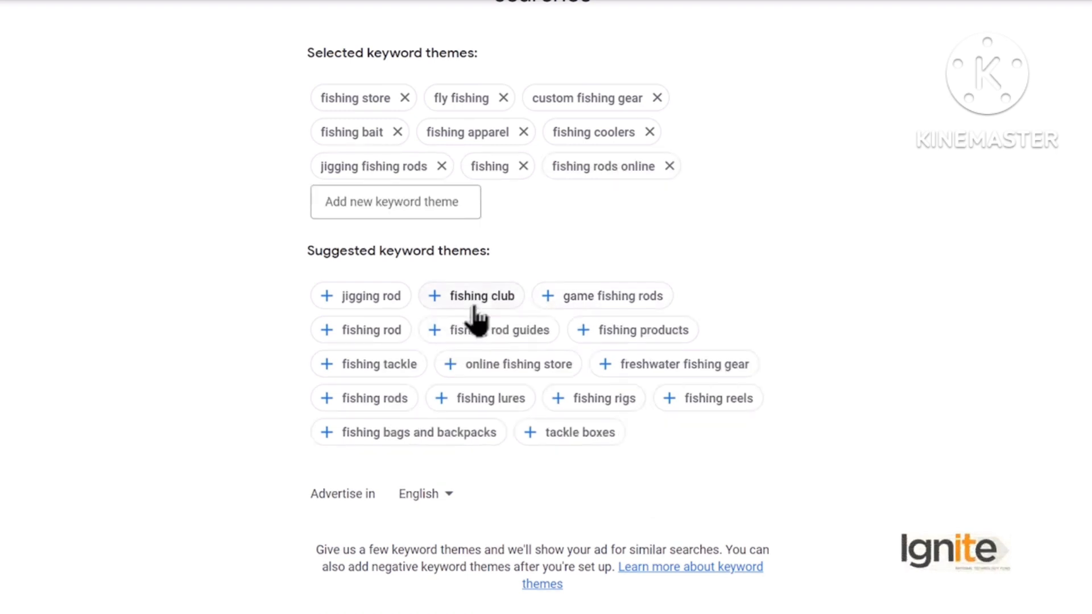
{"action": "left_click", "coordinate": [362, 335]}
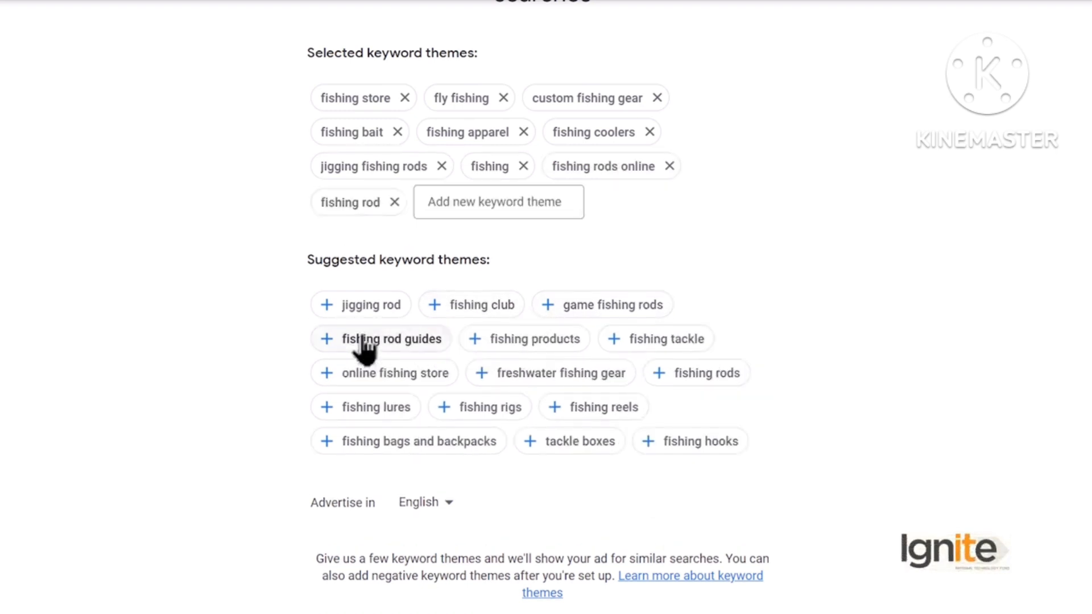
{"action": "left_click", "coordinate": [602, 409]}
{"action": "left_click", "coordinate": [487, 455]}
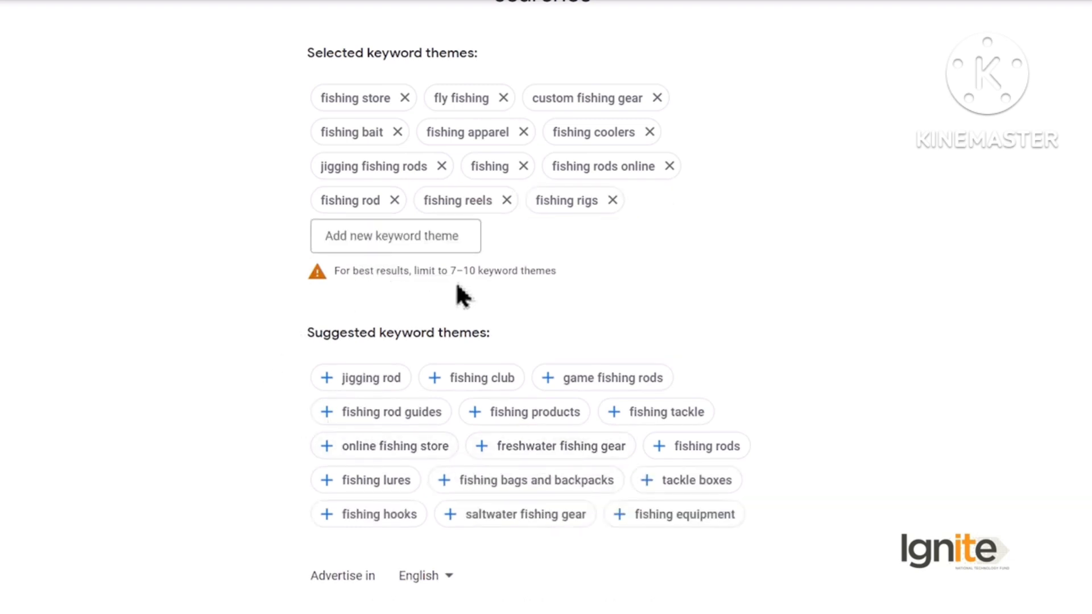
{"action": "scroll", "coordinate": [248, 327], "scroll_direction": "up", "scroll_amount": 2}
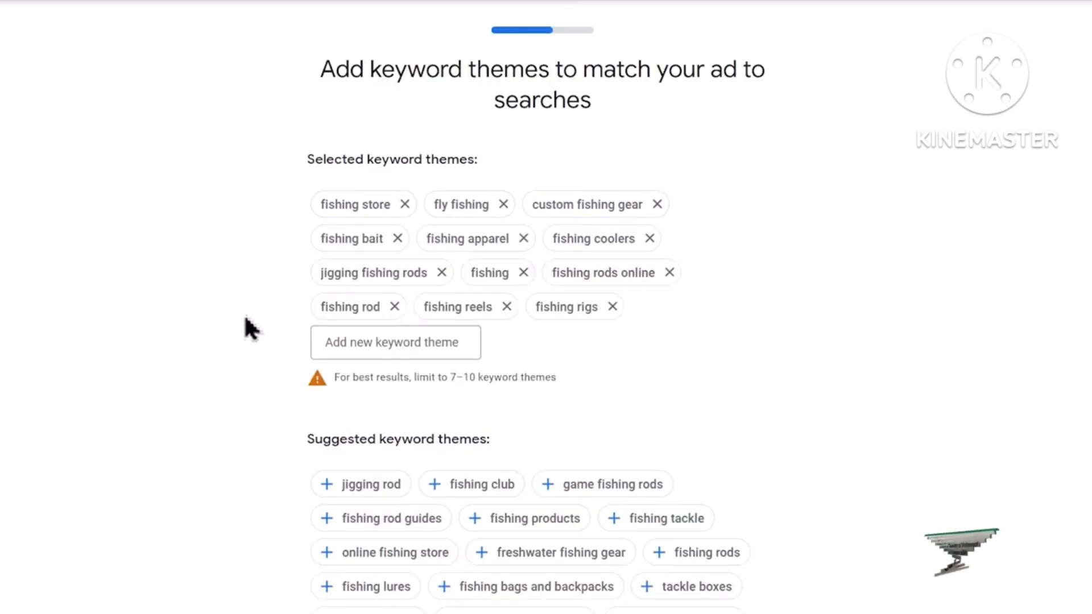
Remove the keyword themes fly fishing, fishing coolers and fishing apparel, and continue to the ad locations.
{"action": "left_click", "coordinate": [503, 205]}
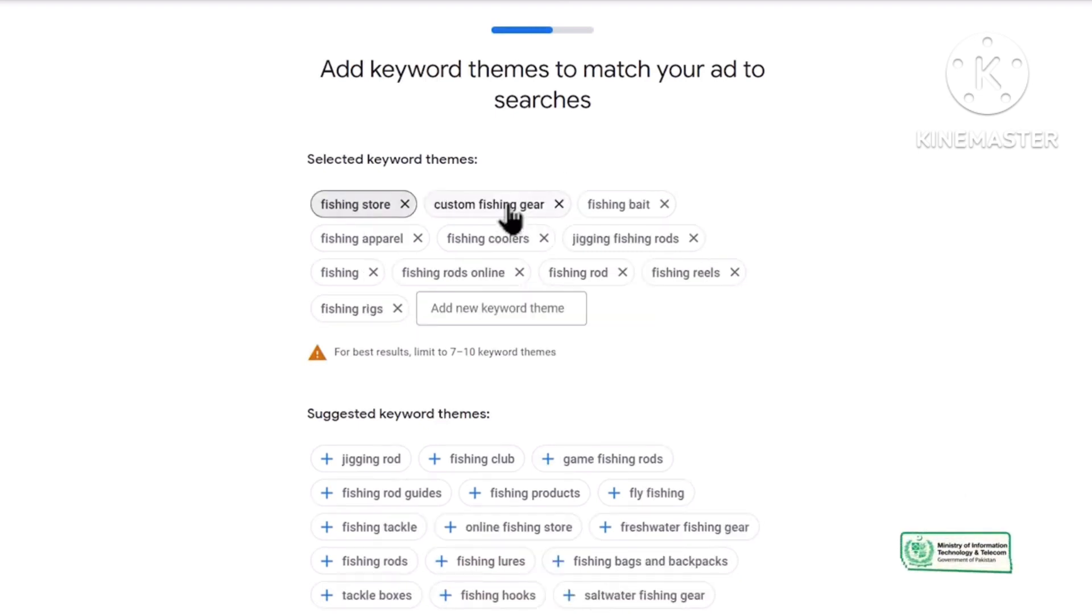
{"action": "left_click", "coordinate": [543, 239]}
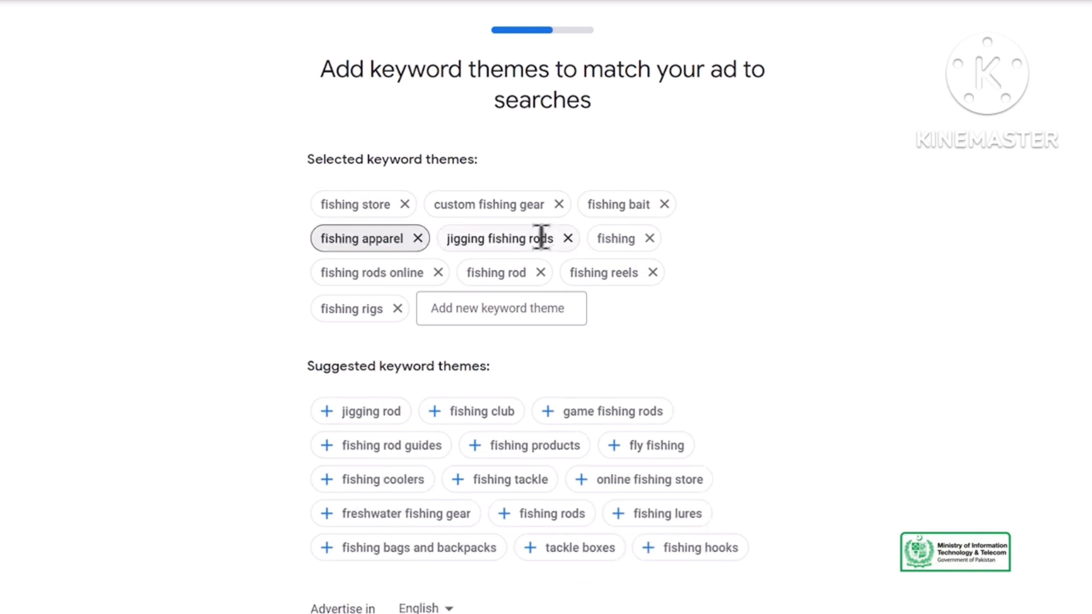
{"action": "left_click", "coordinate": [418, 239]}
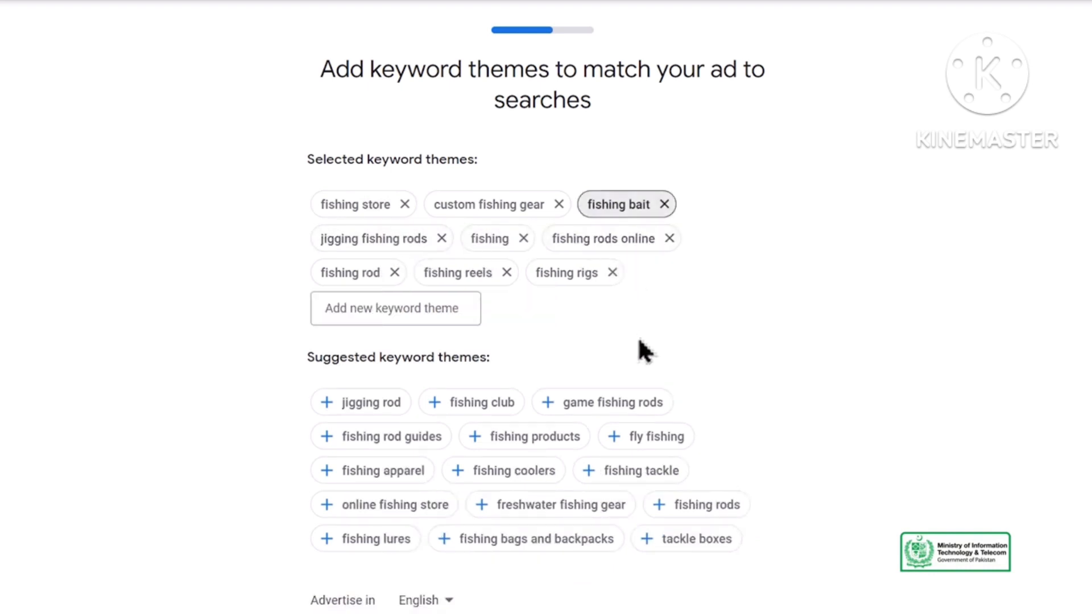
{"action": "scroll", "coordinate": [644, 351], "scroll_direction": "down", "scroll_amount": 6}
{"action": "left_click", "coordinate": [753, 439]}
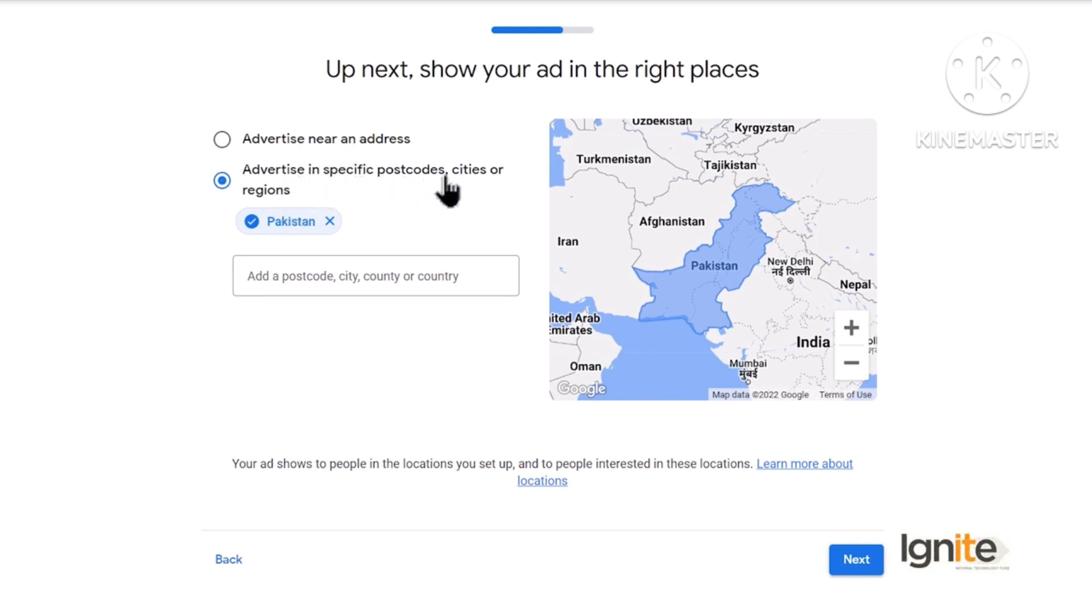
Replace Pakistan with the countries United States and Canada as advertising locations, and continue to the budget.
{"action": "left_click", "coordinate": [331, 222]}
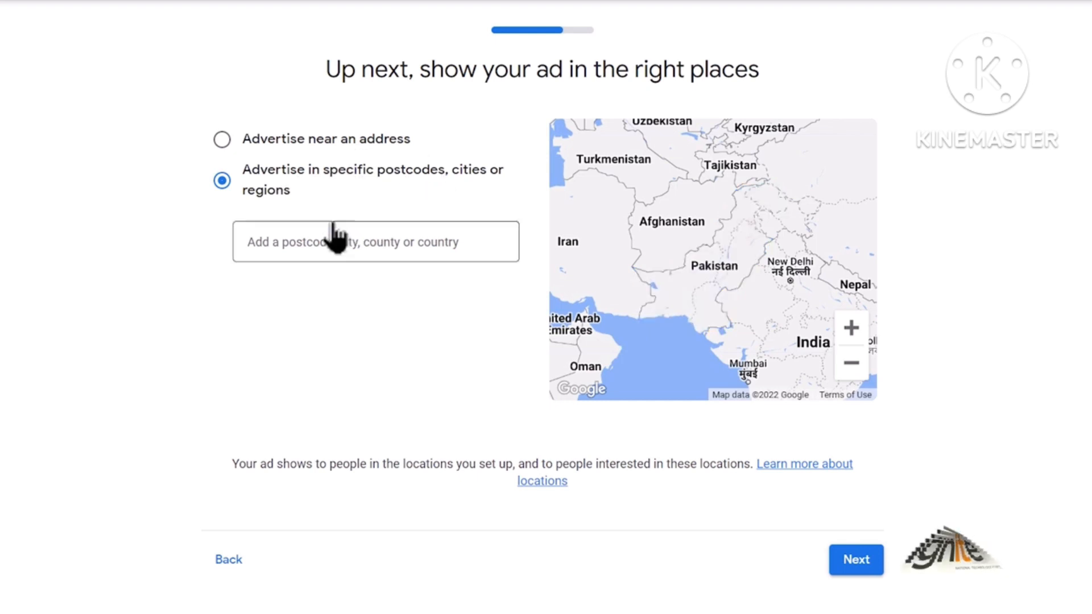
{"action": "left_click", "coordinate": [338, 240]}
{"action": "type", "text": "united"}
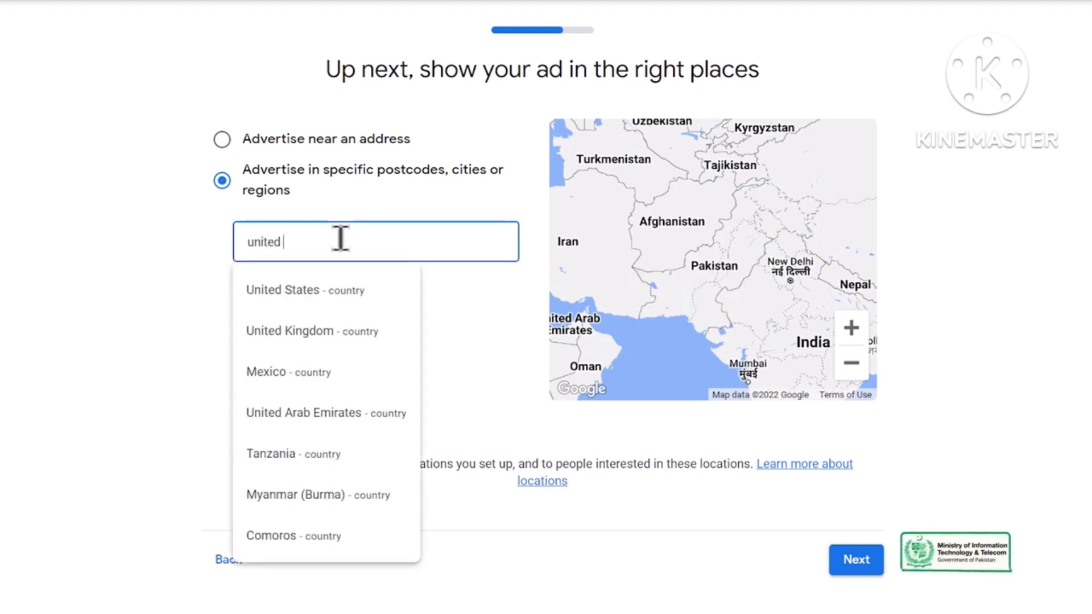
{"action": "left_click", "coordinate": [341, 295]}
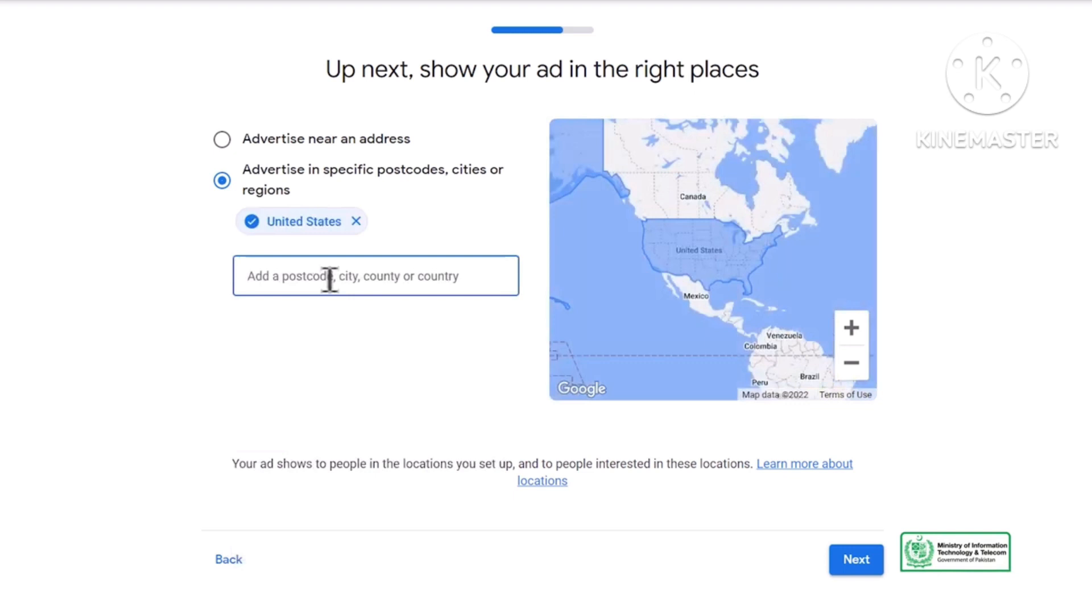
{"action": "type", "text": "canada"}
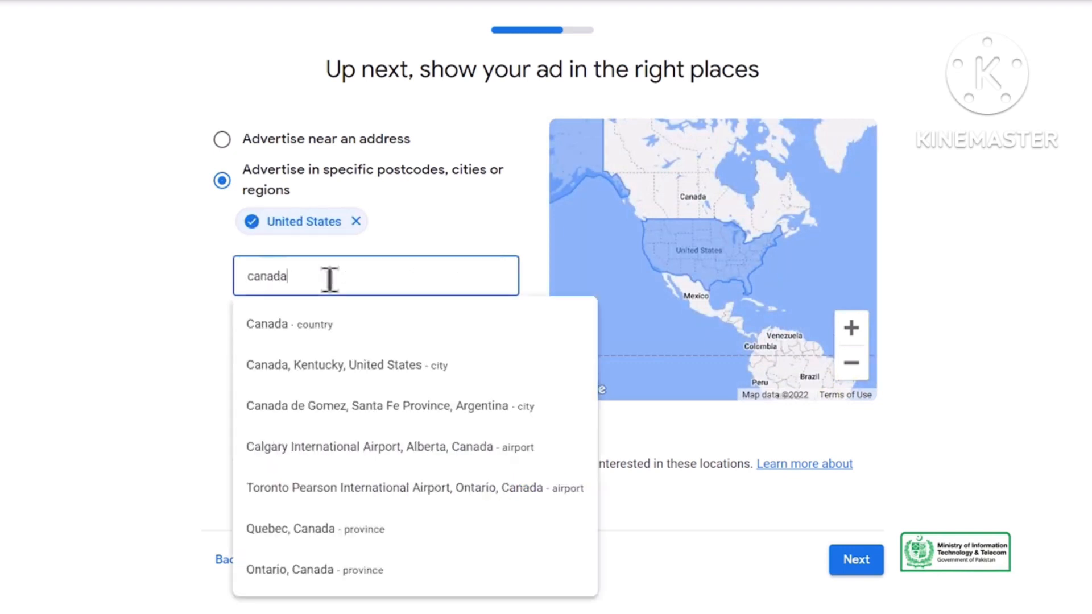
{"action": "left_click", "coordinate": [343, 332]}
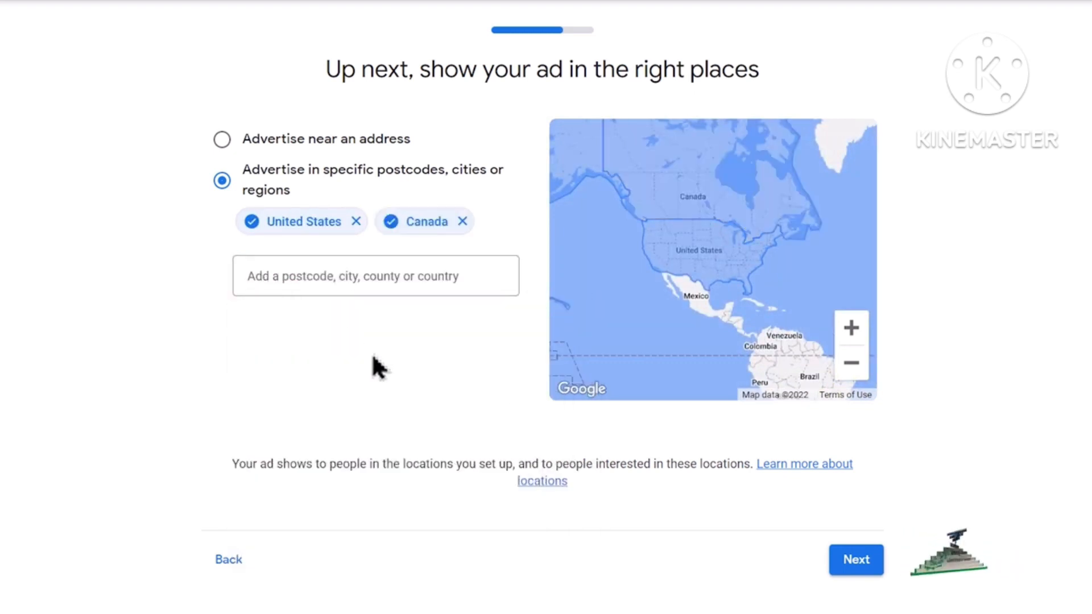
{"action": "left_click", "coordinate": [862, 565]}
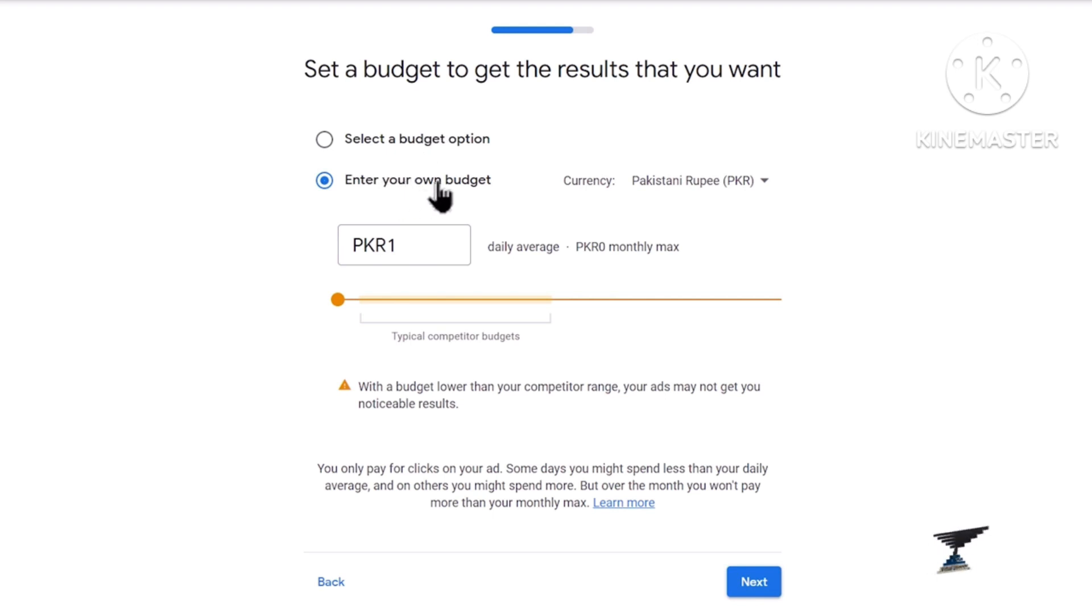
Set the campaign's own daily average budget to PKR1000.
{"action": "left_click", "coordinate": [431, 247]}
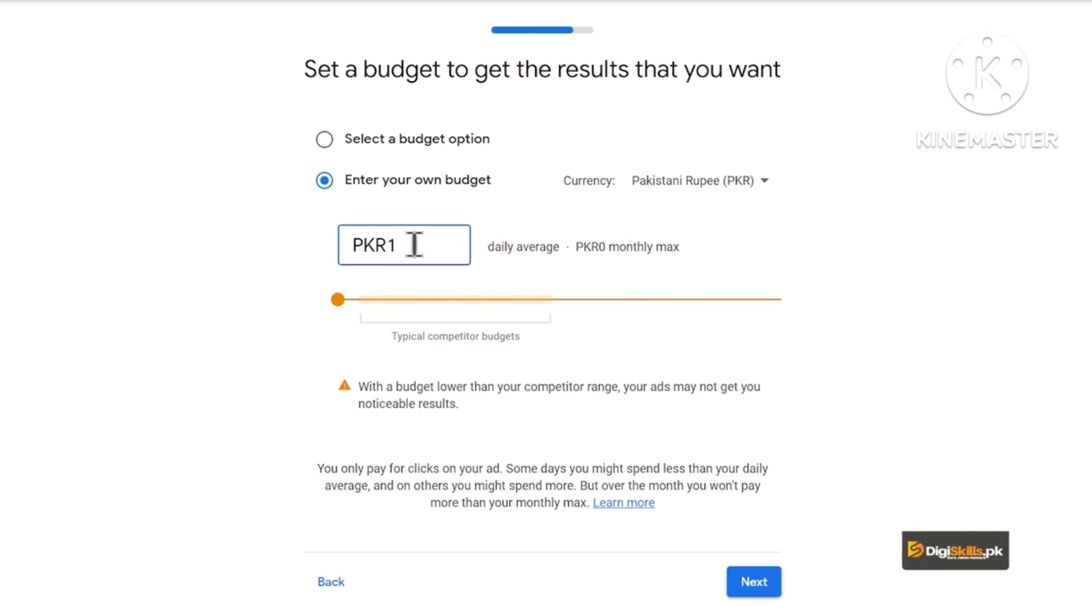
{"action": "type", "text": "000"}
{"action": "left_click", "coordinate": [253, 243]}
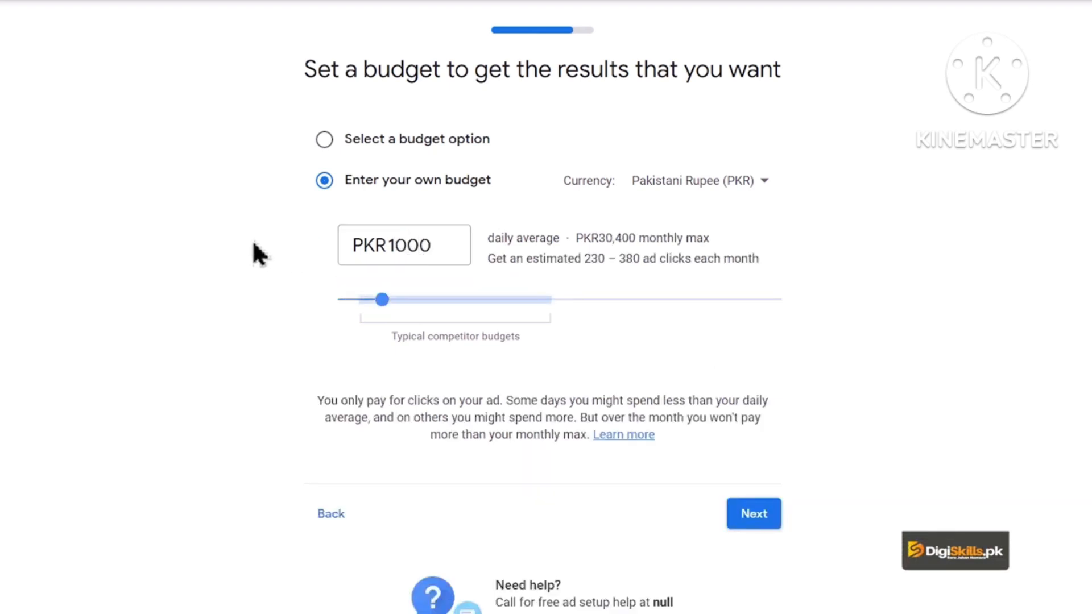
Set the campaign's own daily average budget to PKR2000.
{"action": "left_click", "coordinate": [393, 243]}
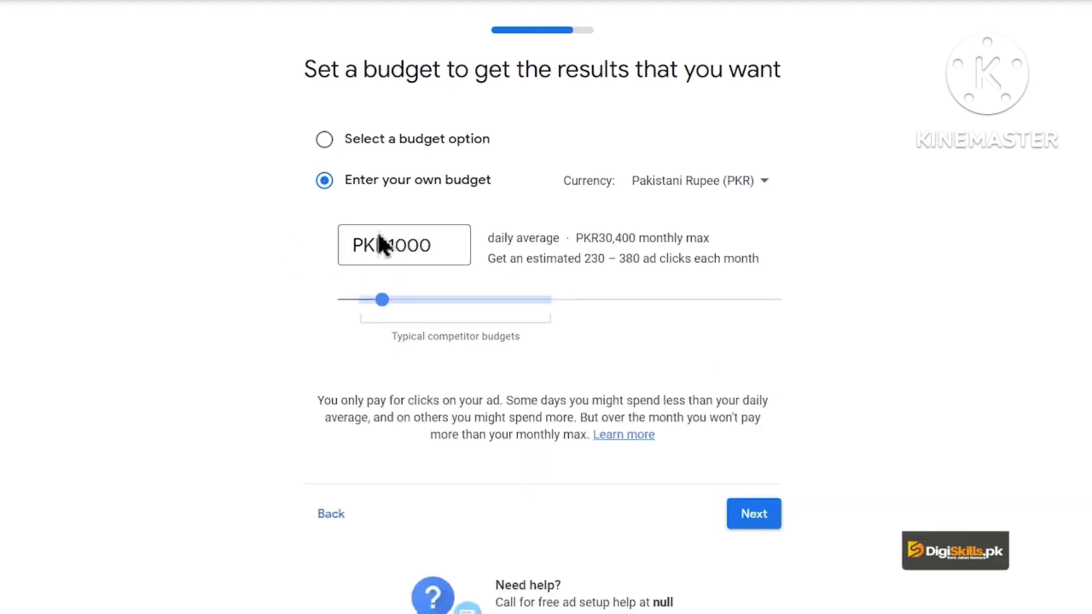
{"action": "key", "text": "BackSpace"}
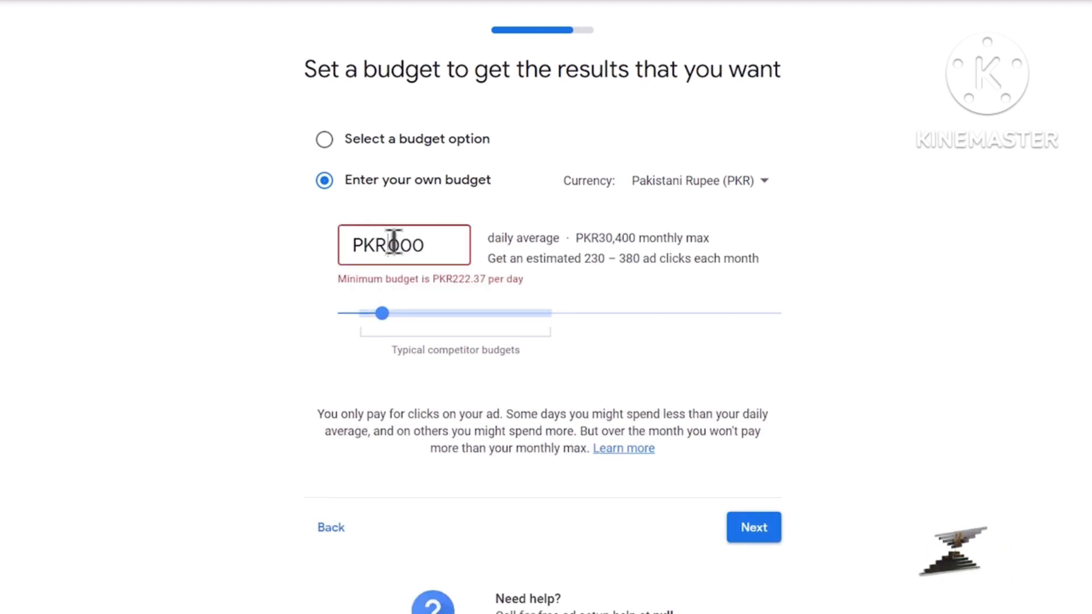
{"action": "type", "text": "2"}
{"action": "left_click", "coordinate": [259, 264]}
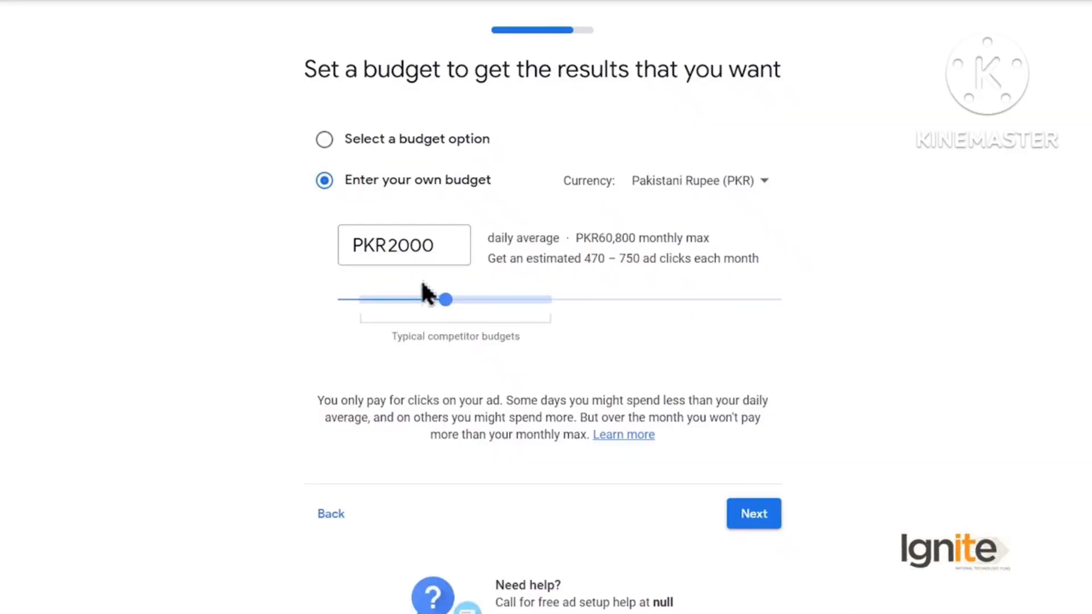
Set the daily average budget to PKR20000 and continue to the campaign review.
{"action": "left_click", "coordinate": [397, 245]}
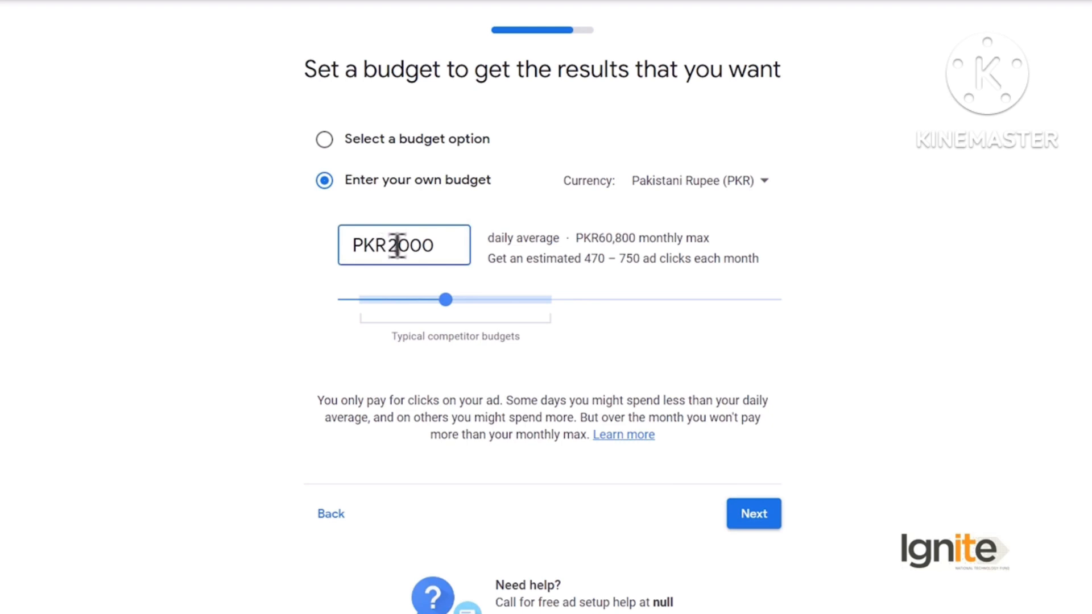
{"action": "type", "text": "0"}
{"action": "left_click_drag", "start_coordinate": [651, 260], "coordinate": [586, 260]}
{"action": "left_click", "coordinate": [710, 255]}
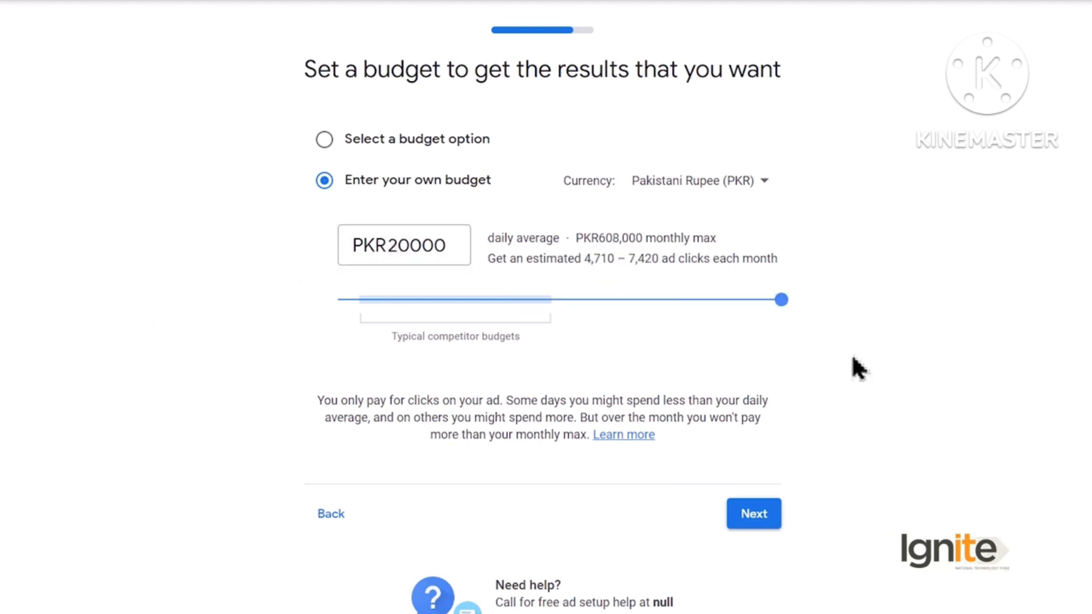
{"action": "left_click", "coordinate": [762, 505]}
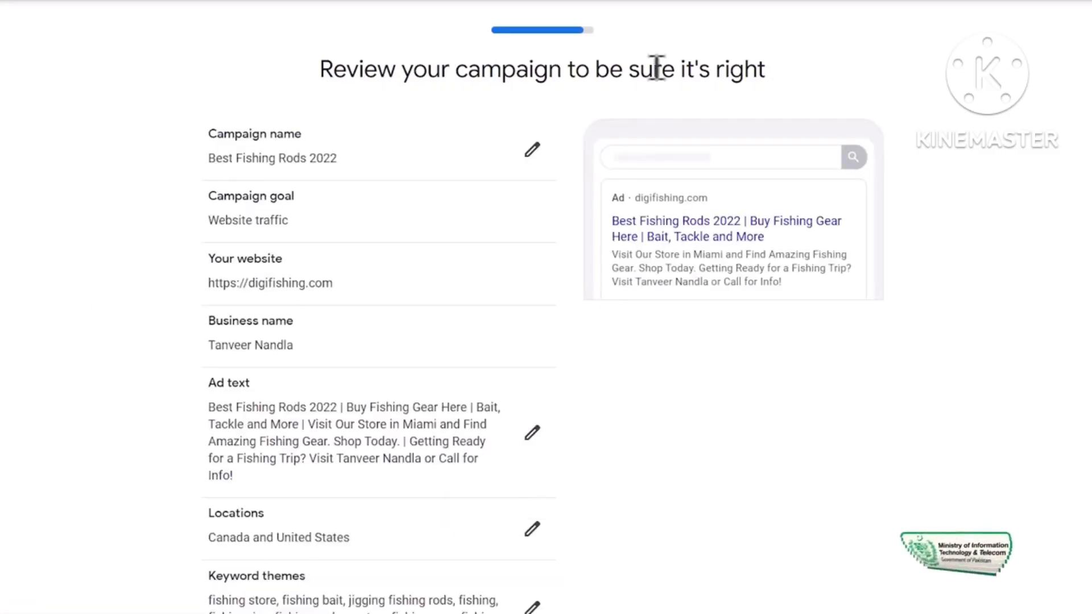
Review the campaign name, campaign goal, website and business name in the campaign summary.
{"action": "triple_click", "coordinate": [276, 159]}
{"action": "left_click", "coordinate": [184, 198]}
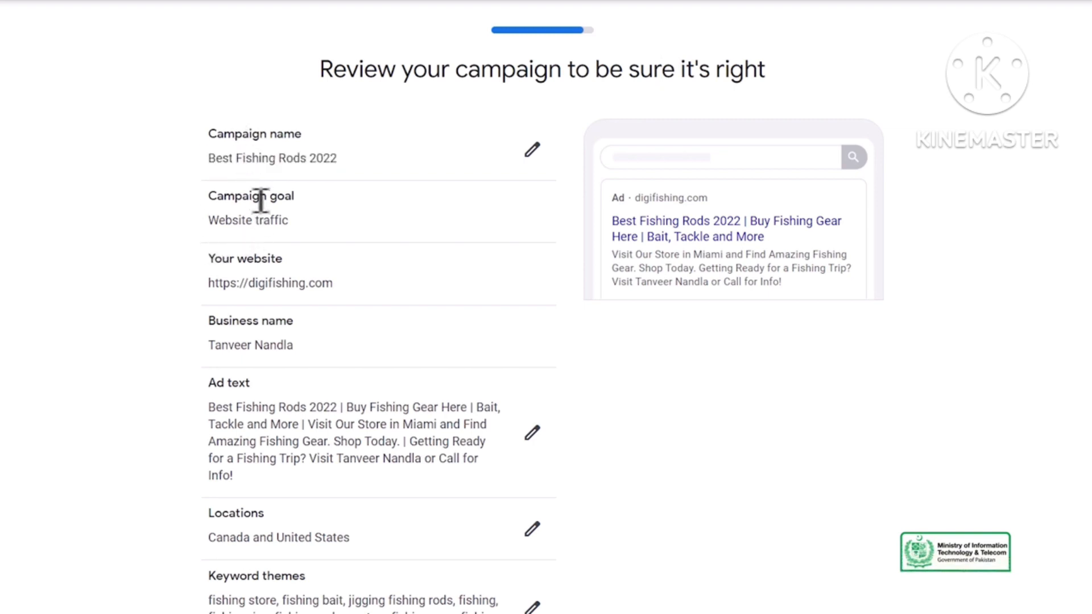
{"action": "triple_click", "coordinate": [282, 220]}
{"action": "left_click", "coordinate": [177, 248]}
{"action": "triple_click", "coordinate": [287, 282]}
{"action": "left_click", "coordinate": [173, 301]}
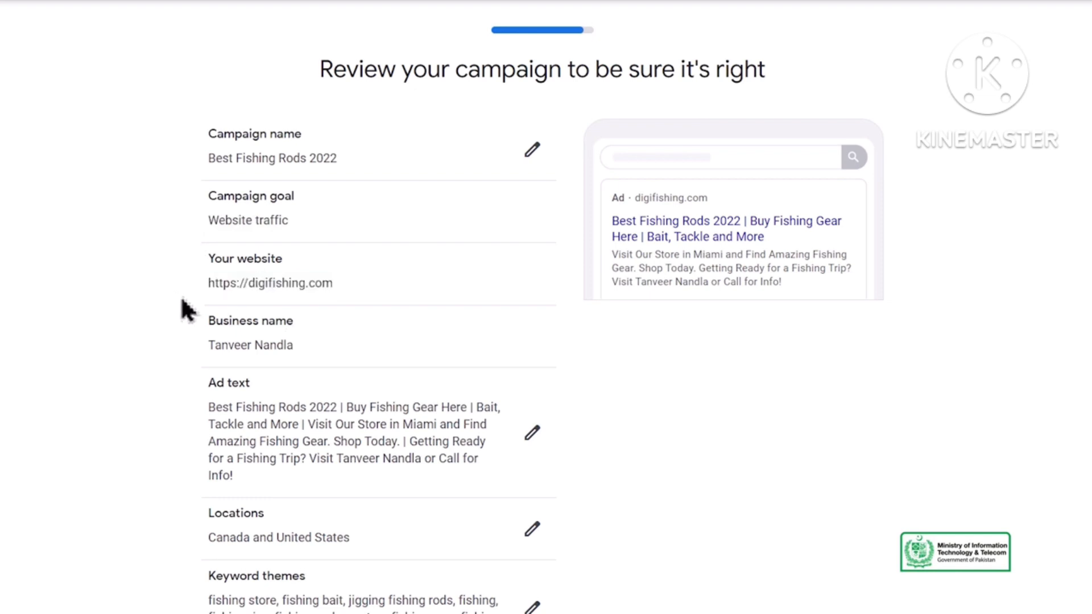
{"action": "scroll", "coordinate": [224, 195], "scroll_direction": "down", "scroll_amount": 4}
{"action": "triple_click", "coordinate": [250, 134]}
{"action": "left_click", "coordinate": [215, 181]}
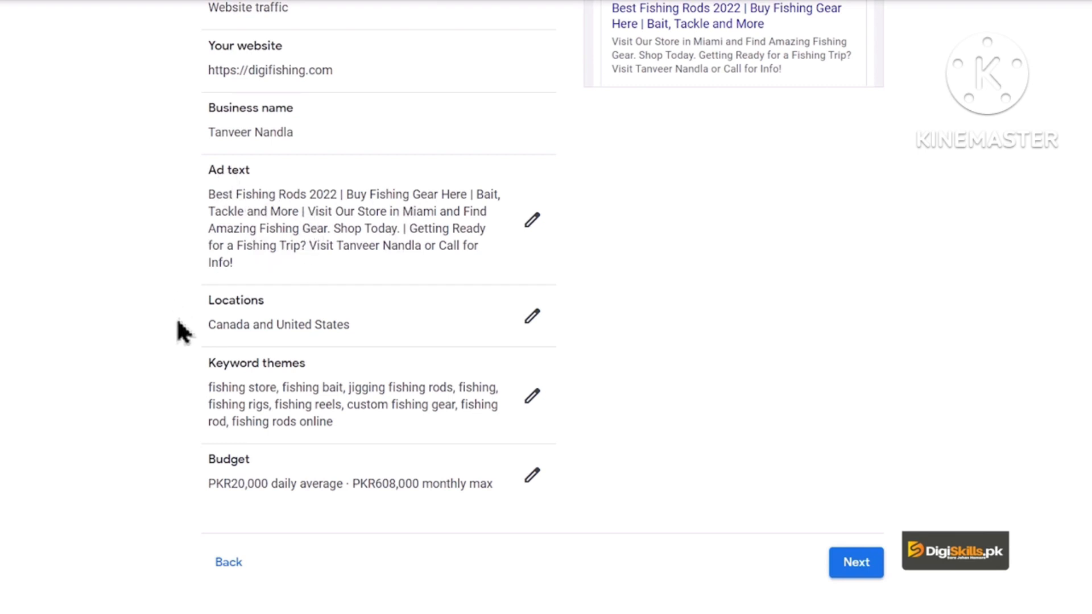
Check the summary's locations, keyword themes and budget, and continue to the payment info.
{"action": "scroll", "coordinate": [182, 333], "scroll_direction": "down", "scroll_amount": 2}
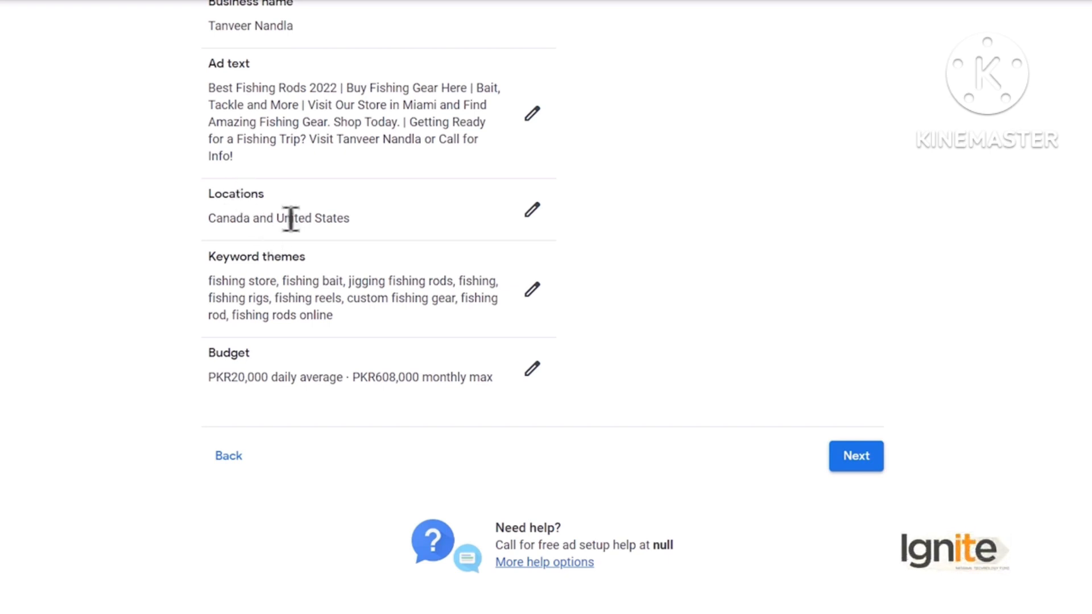
{"action": "scroll", "coordinate": [153, 312], "scroll_direction": "down", "scroll_amount": 1}
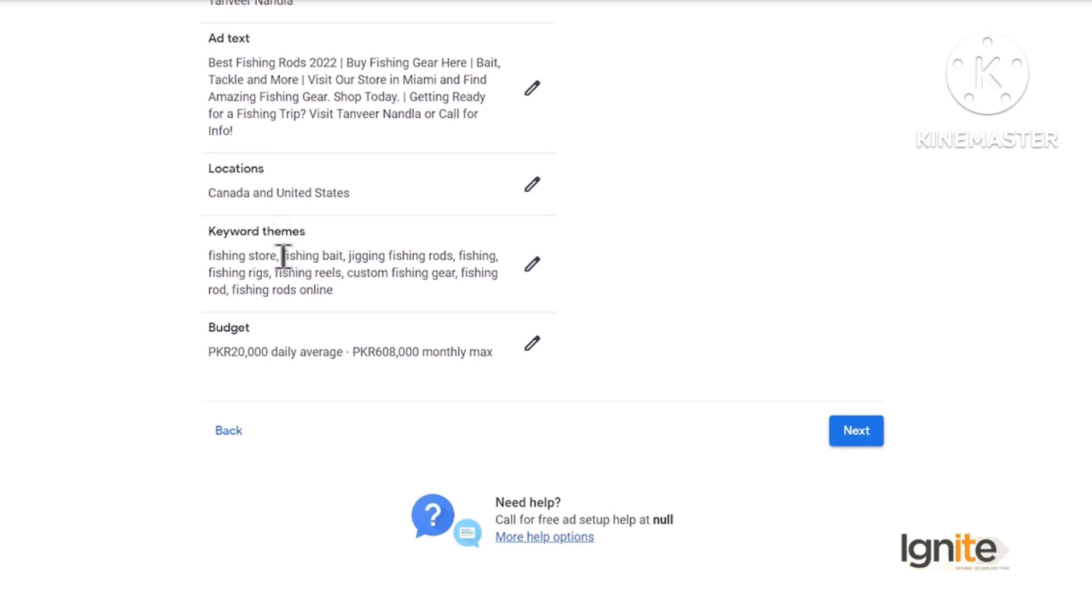
{"action": "left_click_drag", "start_coordinate": [283, 256], "coordinate": [378, 304]}
{"action": "left_click", "coordinate": [379, 306]}
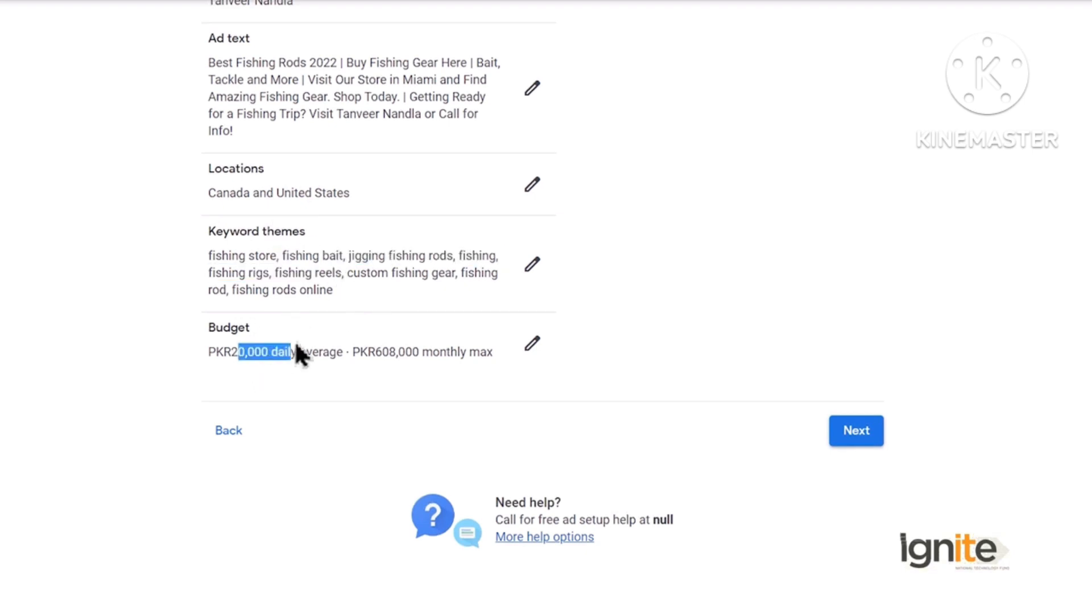
{"action": "left_click", "coordinate": [339, 349]}
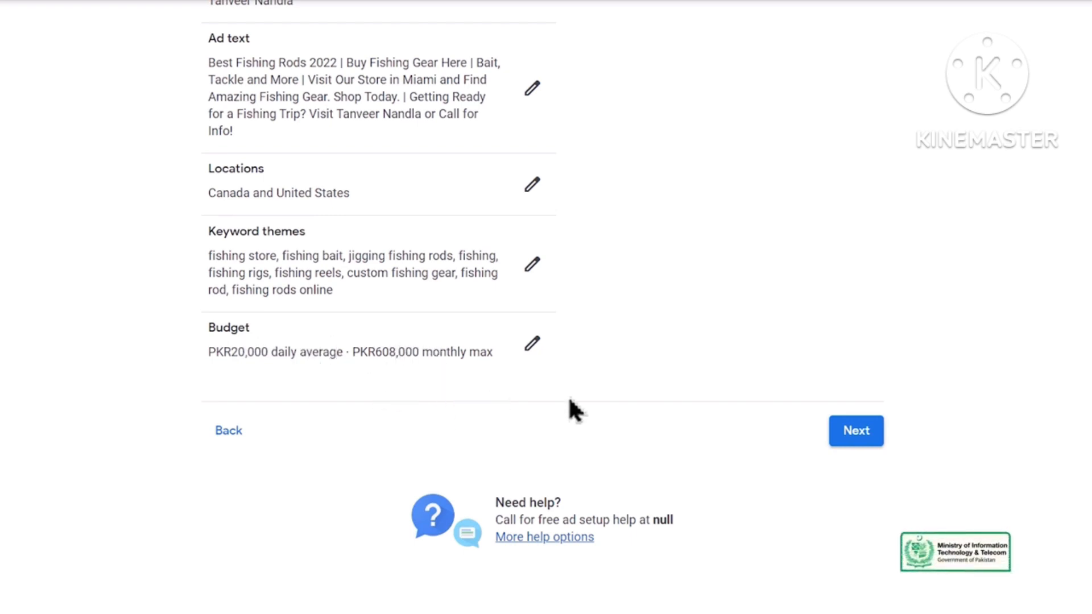
{"action": "scroll", "coordinate": [774, 387], "scroll_direction": "up", "scroll_amount": 6}
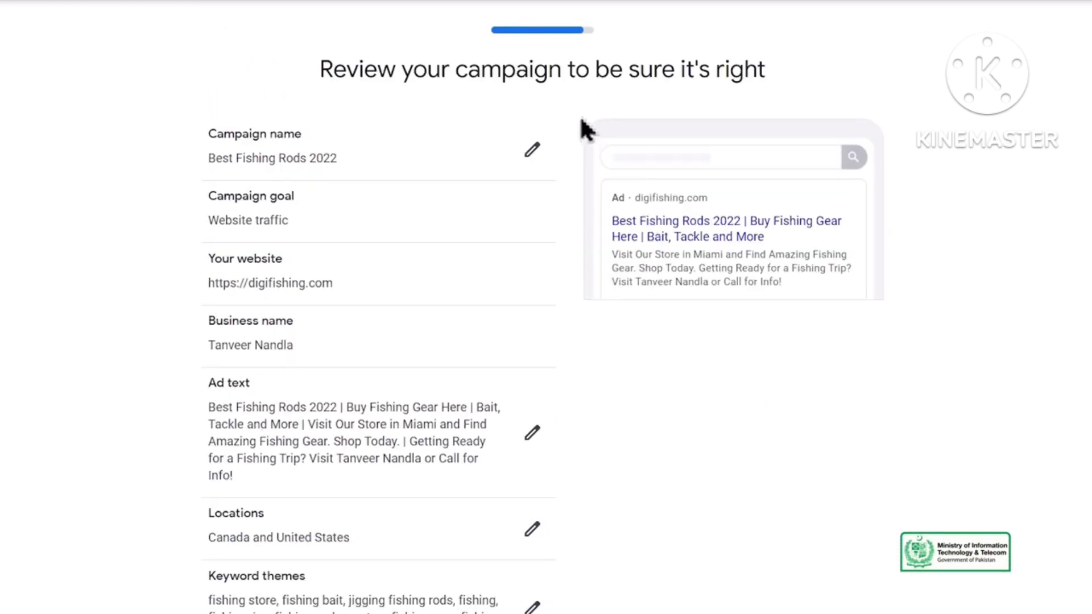
{"action": "scroll", "coordinate": [772, 394], "scroll_direction": "down", "scroll_amount": 6}
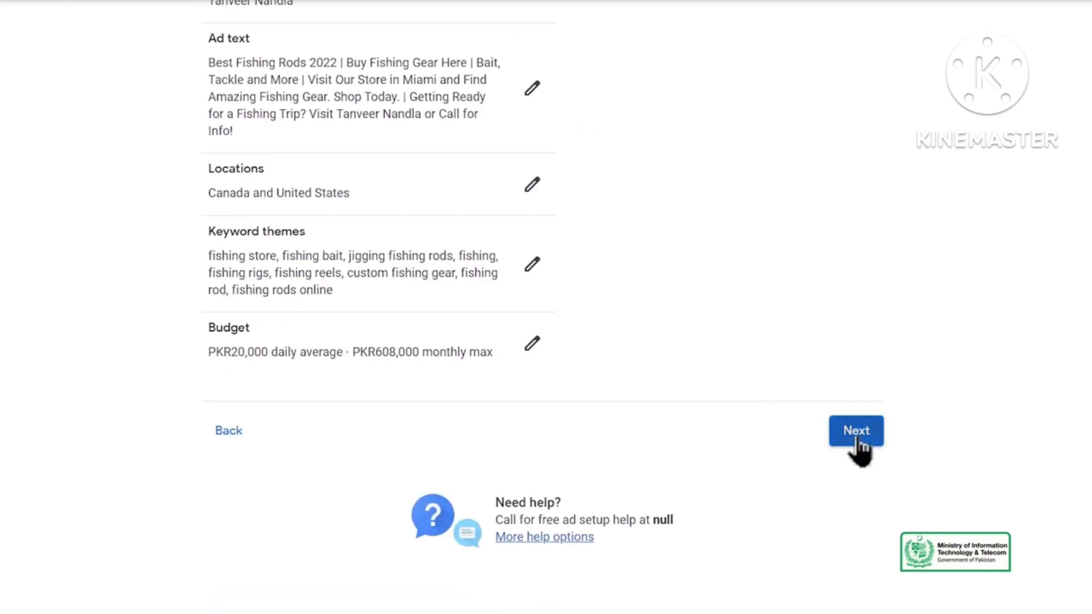
{"action": "left_click", "coordinate": [857, 438]}
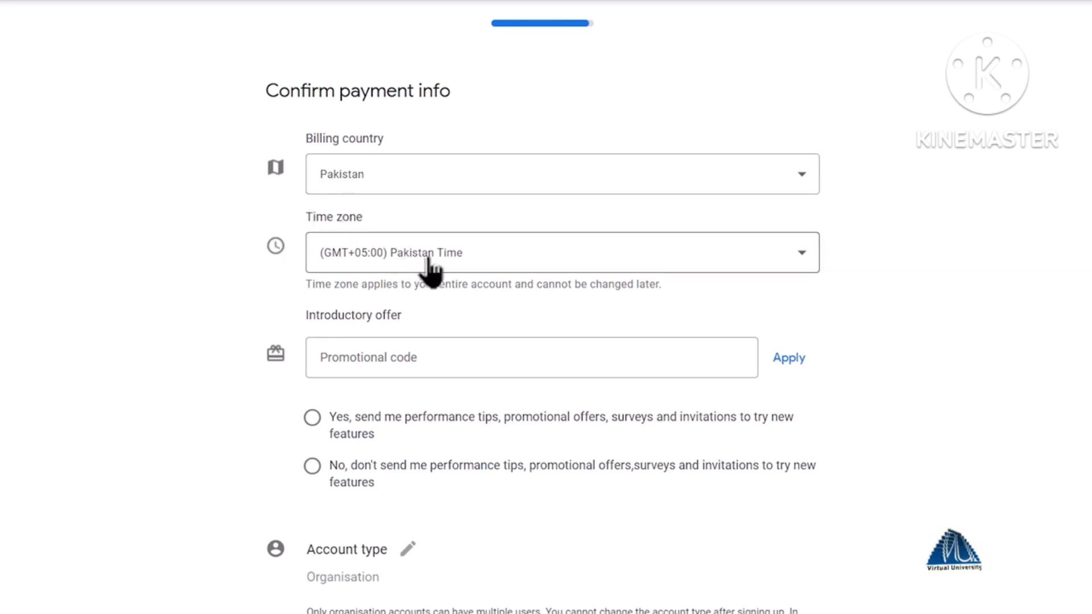
Examine the time zone, promotional code, promotional message preference and account type options in the payment info.
{"action": "scroll", "coordinate": [188, 418], "scroll_direction": "down", "scroll_amount": 2}
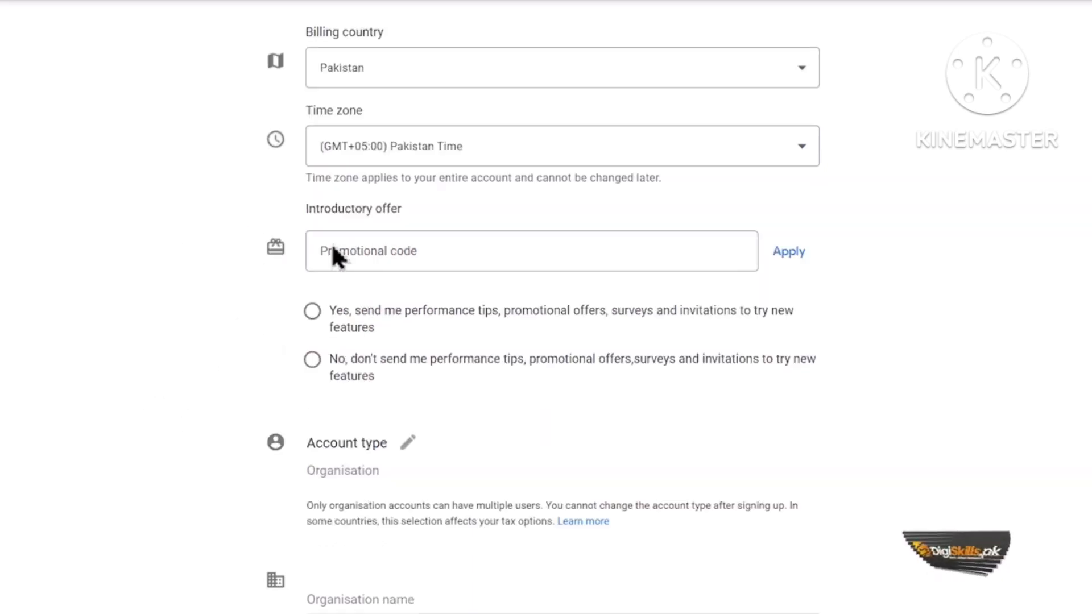
{"action": "left_click", "coordinate": [404, 255]}
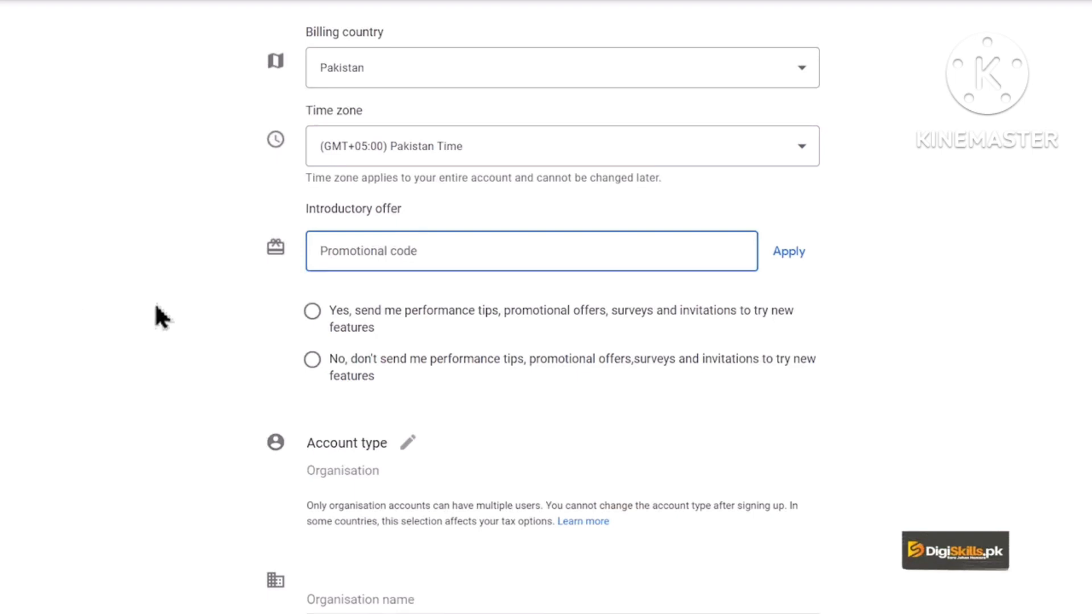
{"action": "left_click", "coordinate": [262, 286]}
{"action": "left_click", "coordinate": [418, 248]}
{"action": "left_click", "coordinate": [230, 317]}
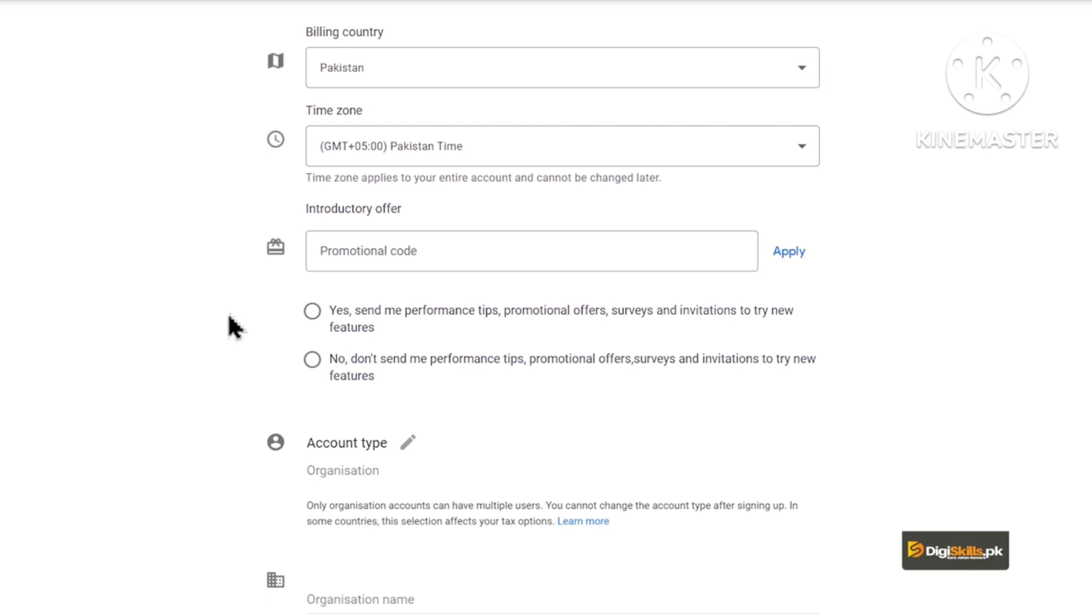
{"action": "scroll", "coordinate": [233, 327], "scroll_direction": "down", "scroll_amount": 2}
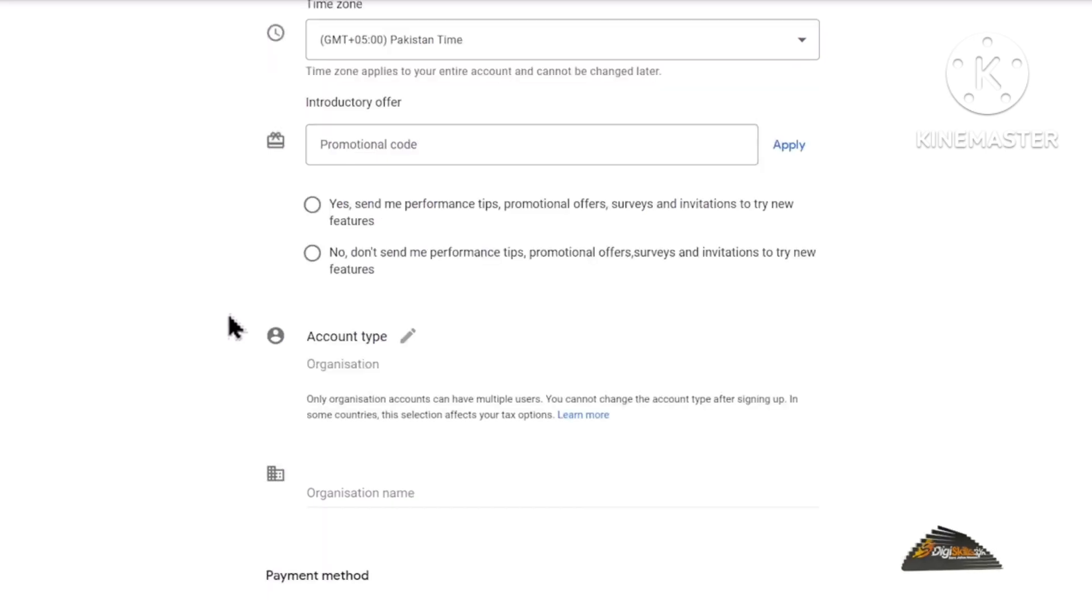
{"action": "scroll", "coordinate": [233, 327], "scroll_direction": "down", "scroll_amount": 2}
{"action": "scroll", "coordinate": [233, 327], "scroll_direction": "down", "scroll_amount": 2}
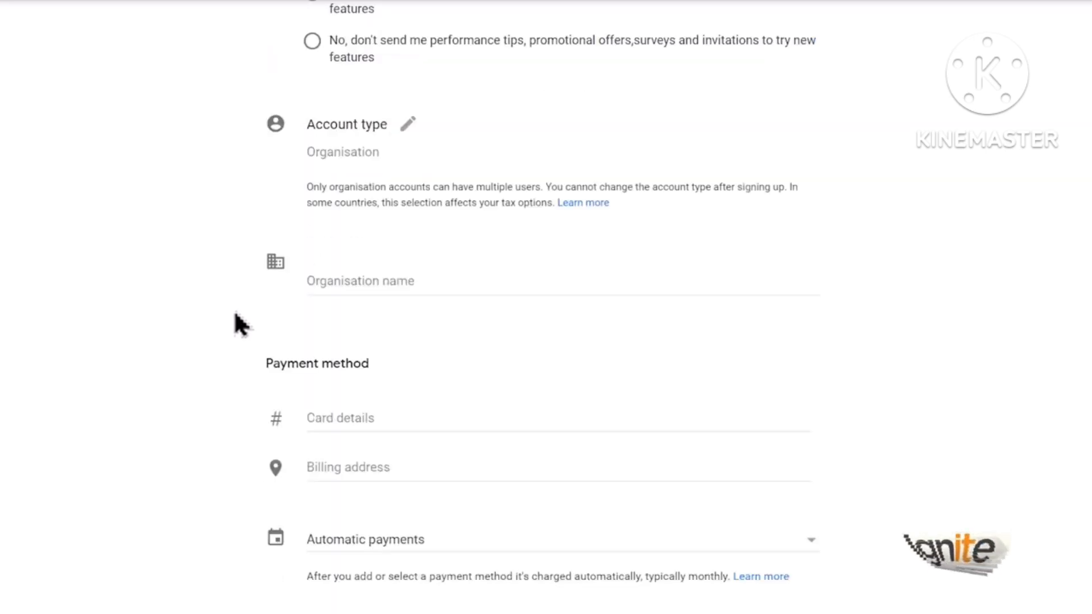
Set the payment account type to Individual.
{"action": "left_click", "coordinate": [378, 280]}
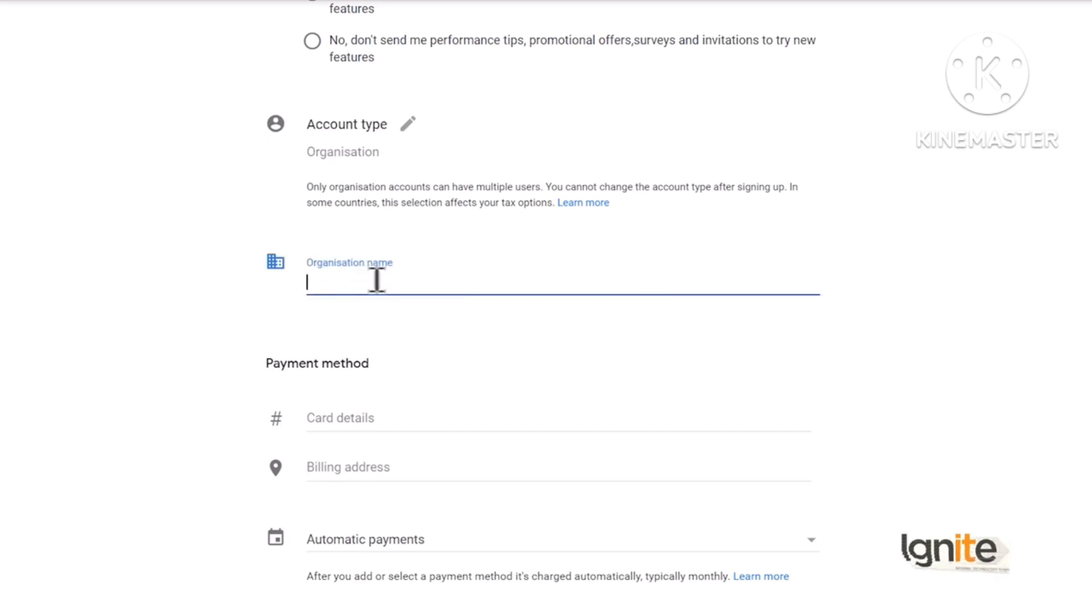
{"action": "left_click", "coordinate": [406, 126]}
{"action": "left_click", "coordinate": [378, 155]}
{"action": "left_click", "coordinate": [378, 128]}
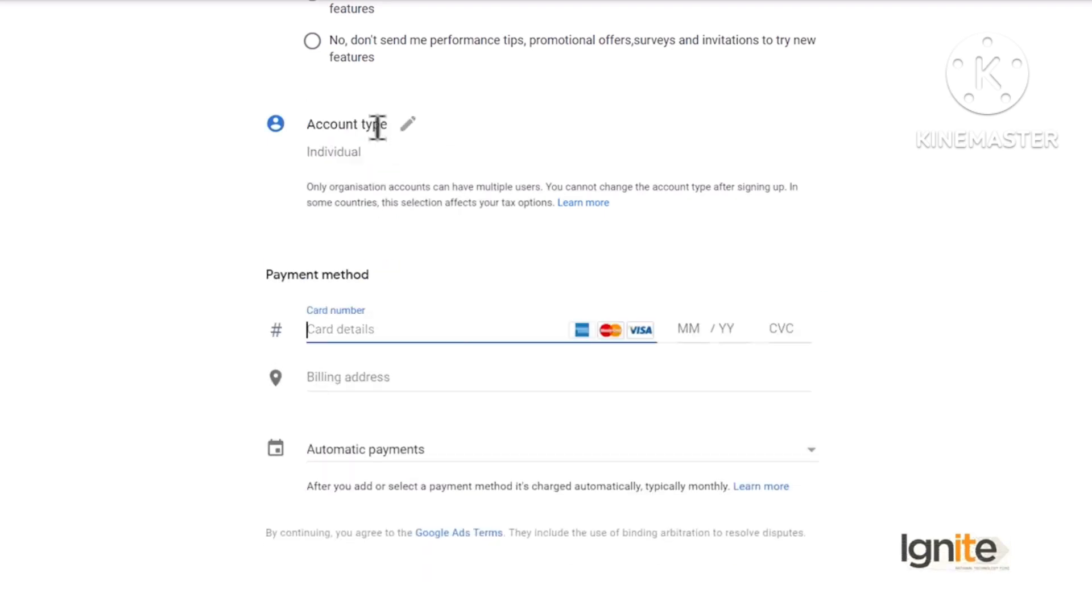
Examine the payment form's card number, expiry, CVC and cardholder name fields, plus its billing address and automatic payments settings.
{"action": "scroll", "coordinate": [202, 272], "scroll_direction": "down", "scroll_amount": 2}
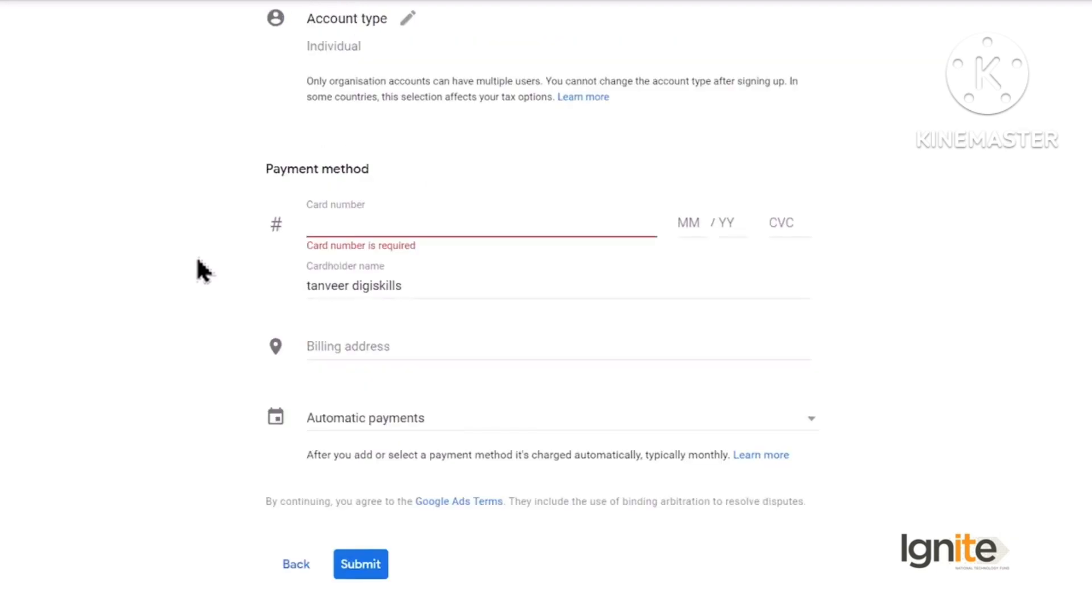
{"action": "left_click", "coordinate": [387, 229]}
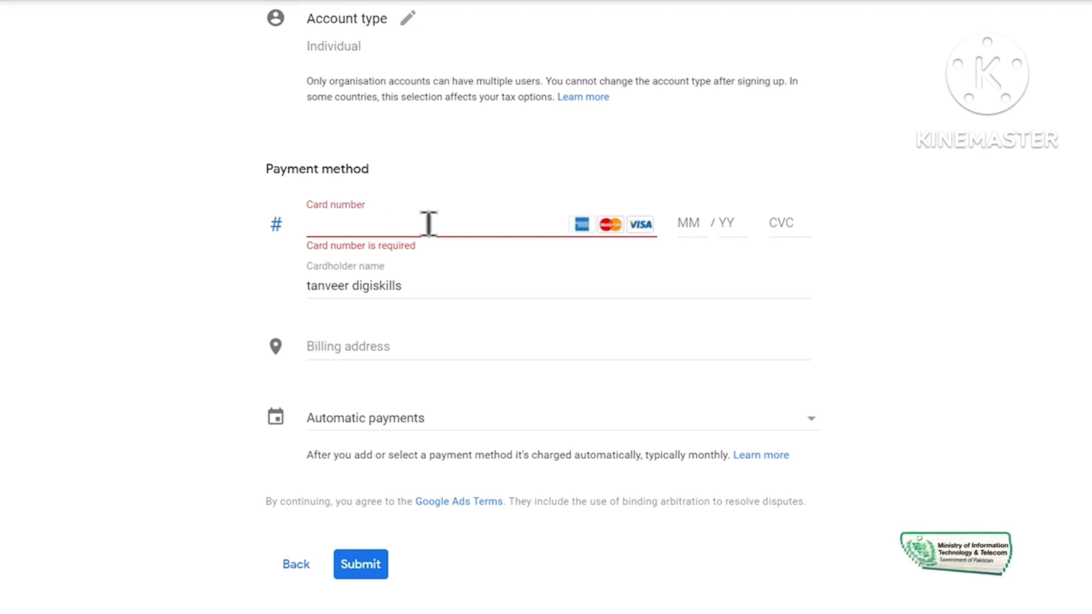
{"action": "left_click", "coordinate": [739, 223]}
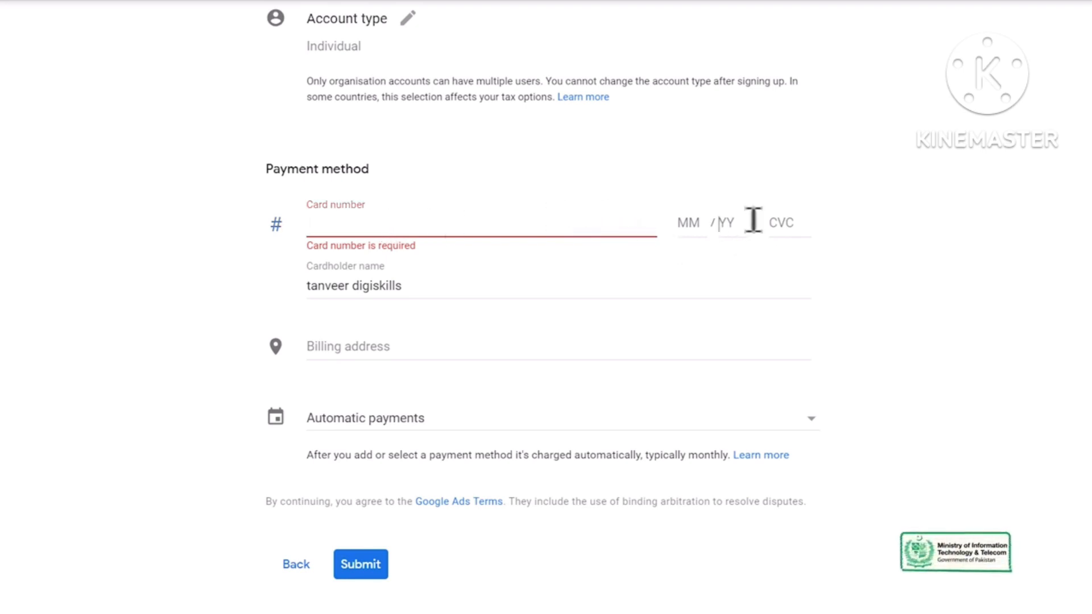
{"action": "left_click", "coordinate": [787, 224]}
{"action": "triple_click", "coordinate": [396, 307]}
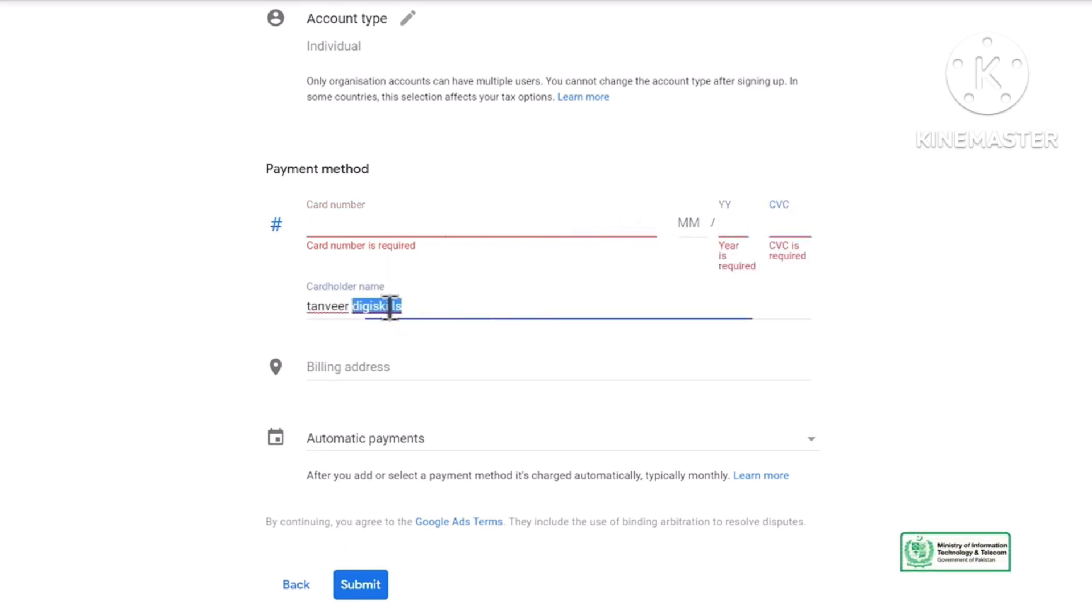
{"action": "left_click", "coordinate": [195, 328]}
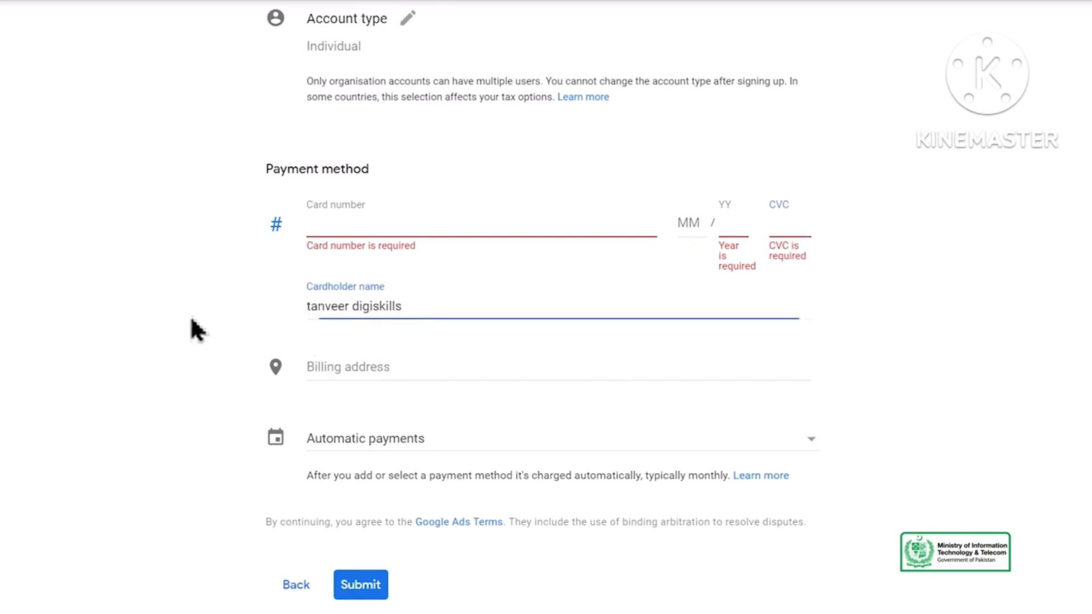
{"action": "scroll", "coordinate": [212, 373], "scroll_direction": "down", "scroll_amount": 3}
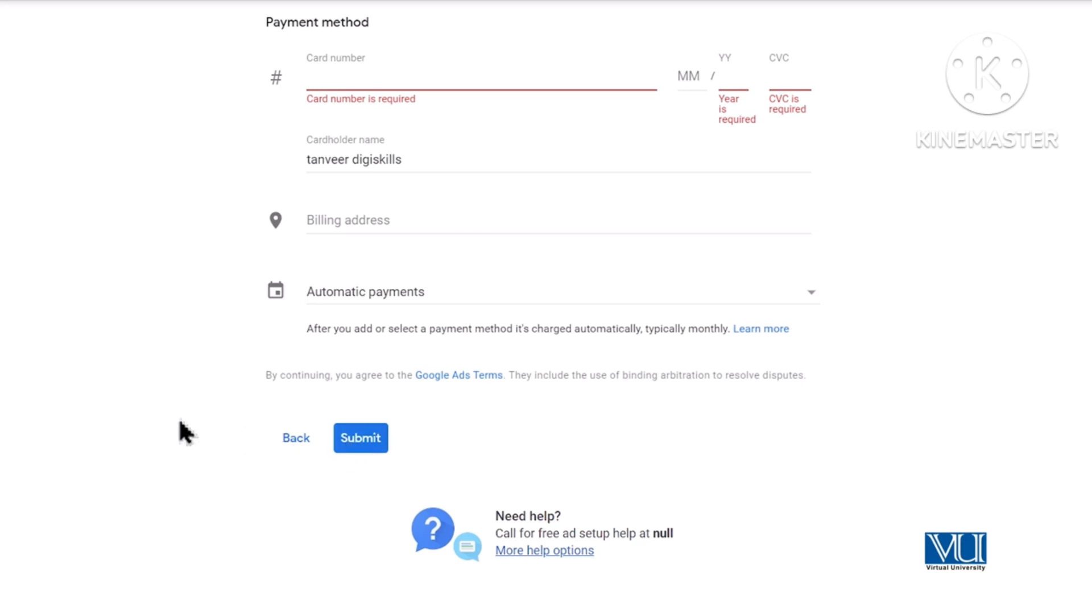
{"action": "scroll", "coordinate": [178, 419], "scroll_direction": "up", "scroll_amount": 10}
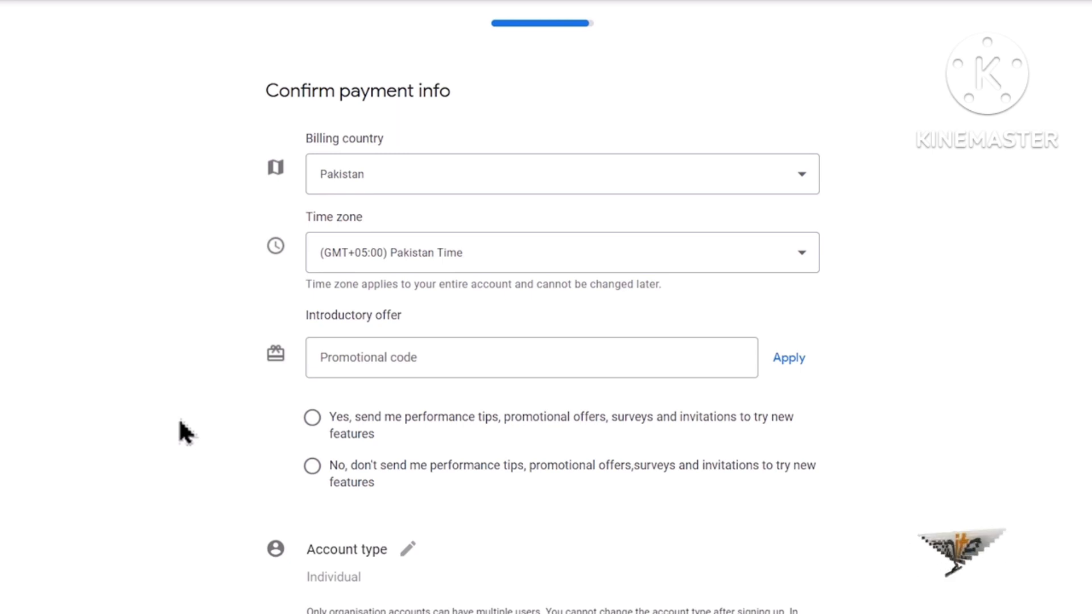
{"action": "scroll", "coordinate": [195, 365], "scroll_direction": "down", "scroll_amount": 9}
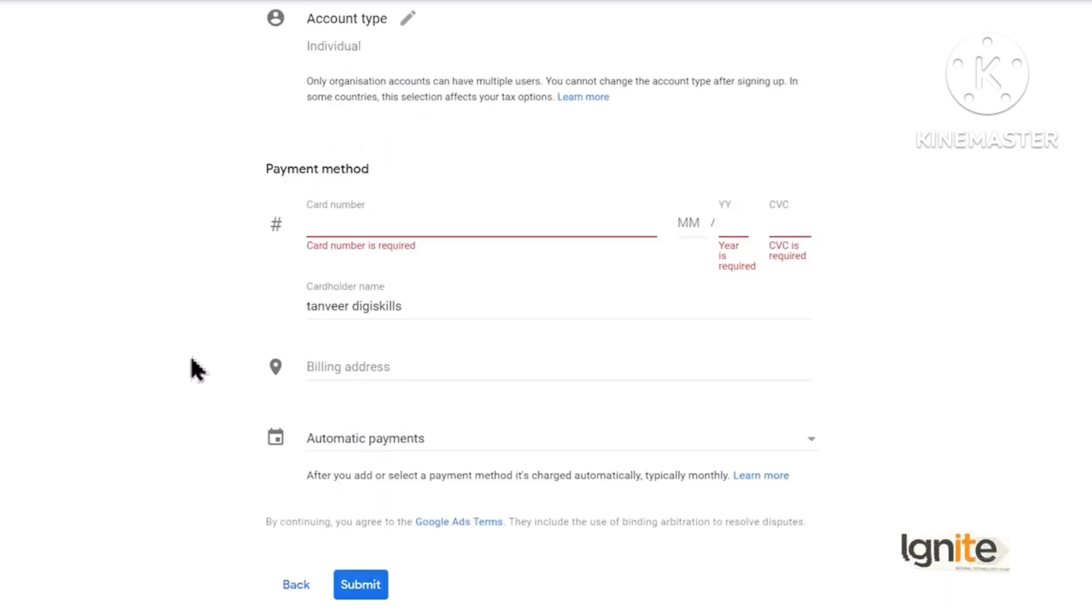
{"action": "scroll", "coordinate": [332, 466], "scroll_direction": "down", "scroll_amount": 3}
{"action": "scroll", "coordinate": [412, 163], "scroll_direction": "up", "scroll_amount": 1}
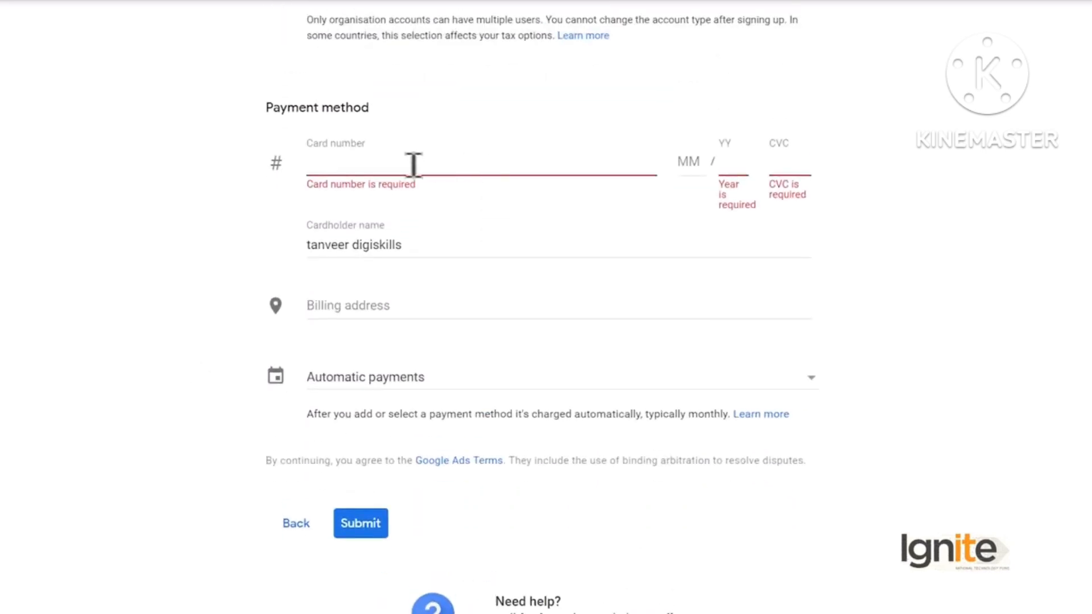
{"action": "scroll", "coordinate": [438, 330], "scroll_direction": "down", "scroll_amount": 1}
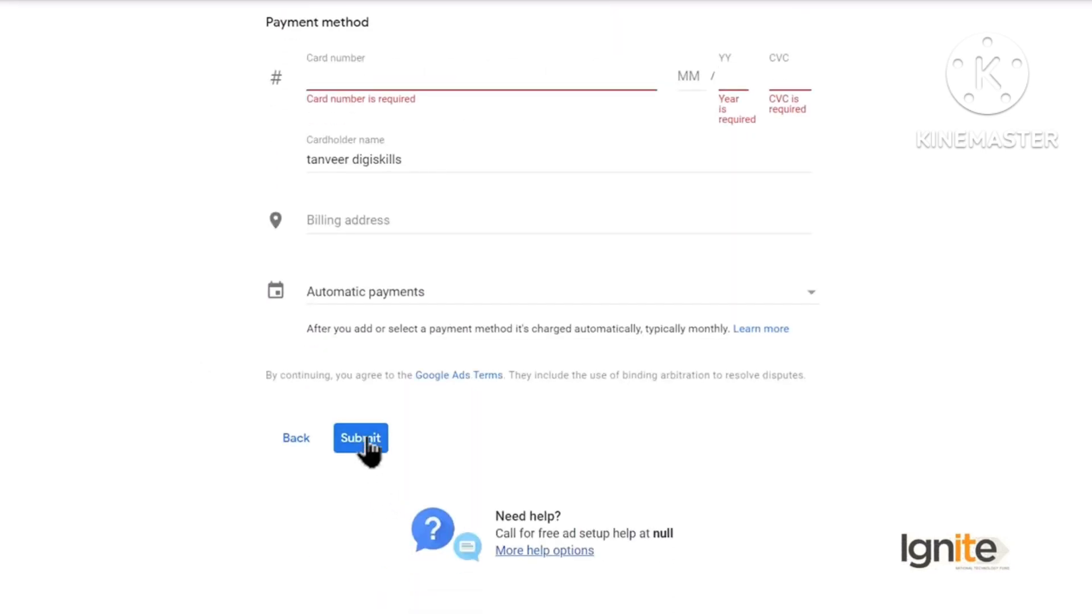